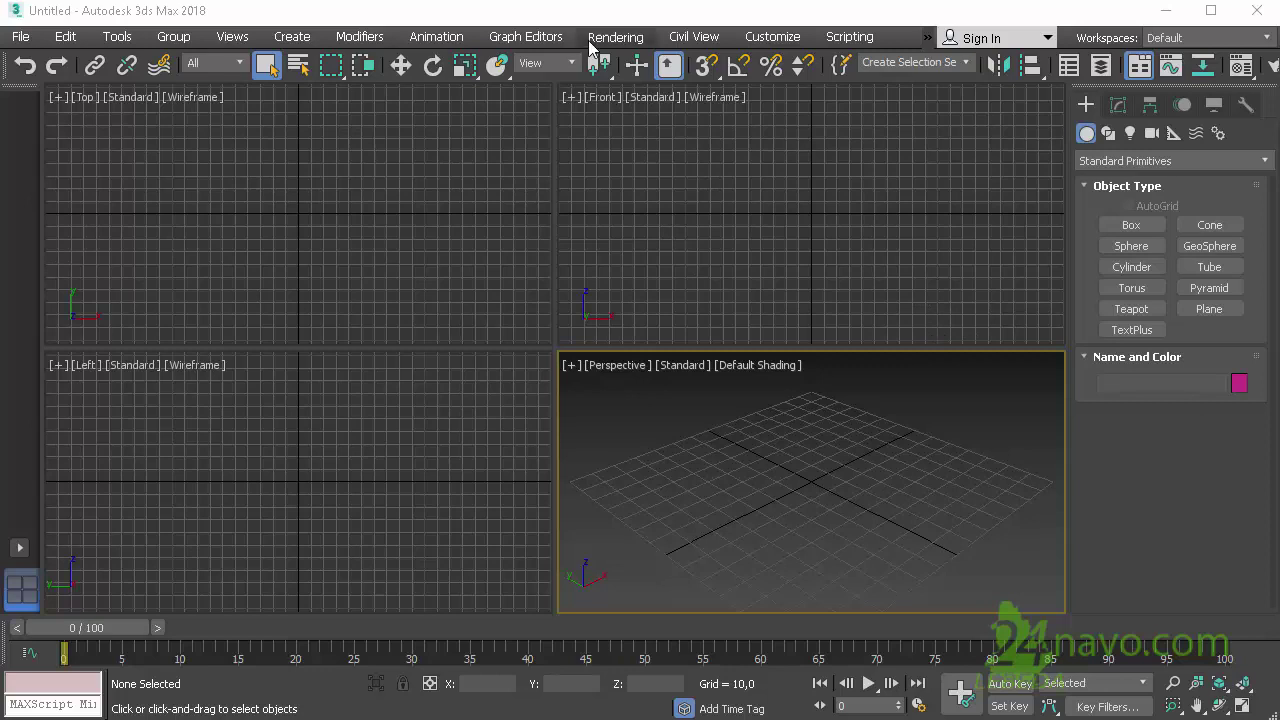
# Step: Create Teapot001 at the grid centre with radius 19,353 and 4 segments
pyautogui.click(525, 37)
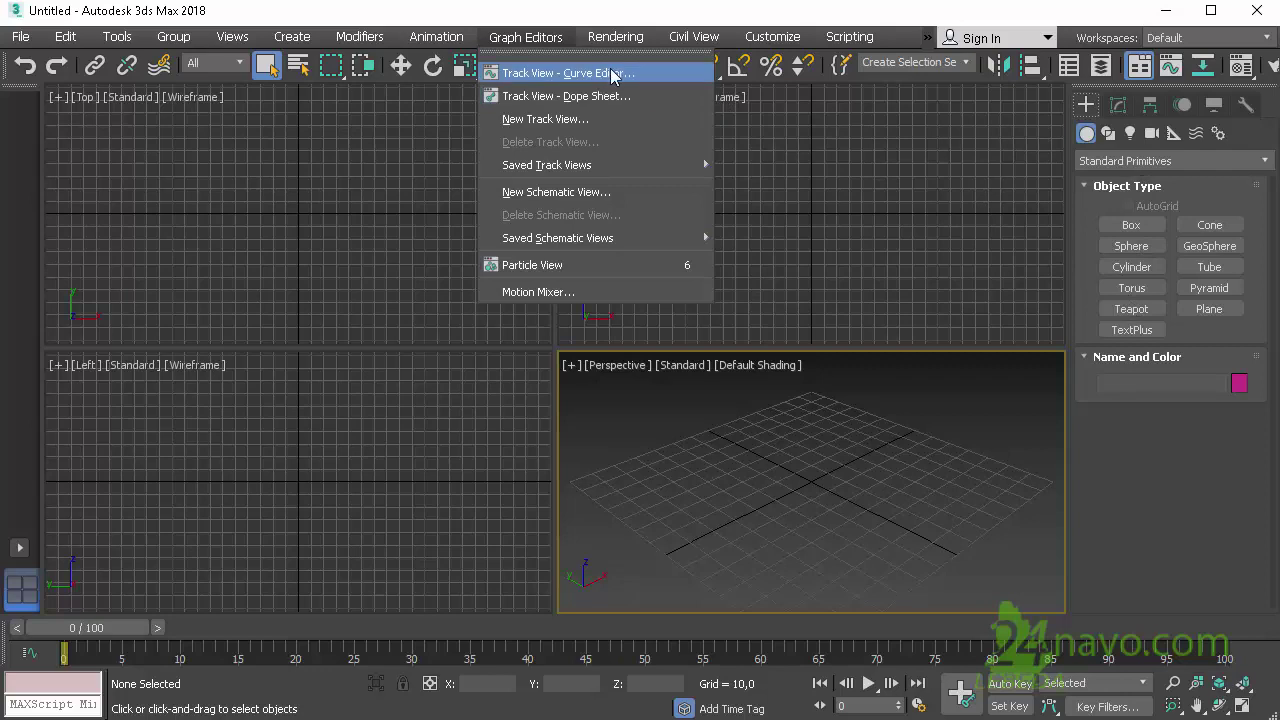
pyautogui.click(976, 377)
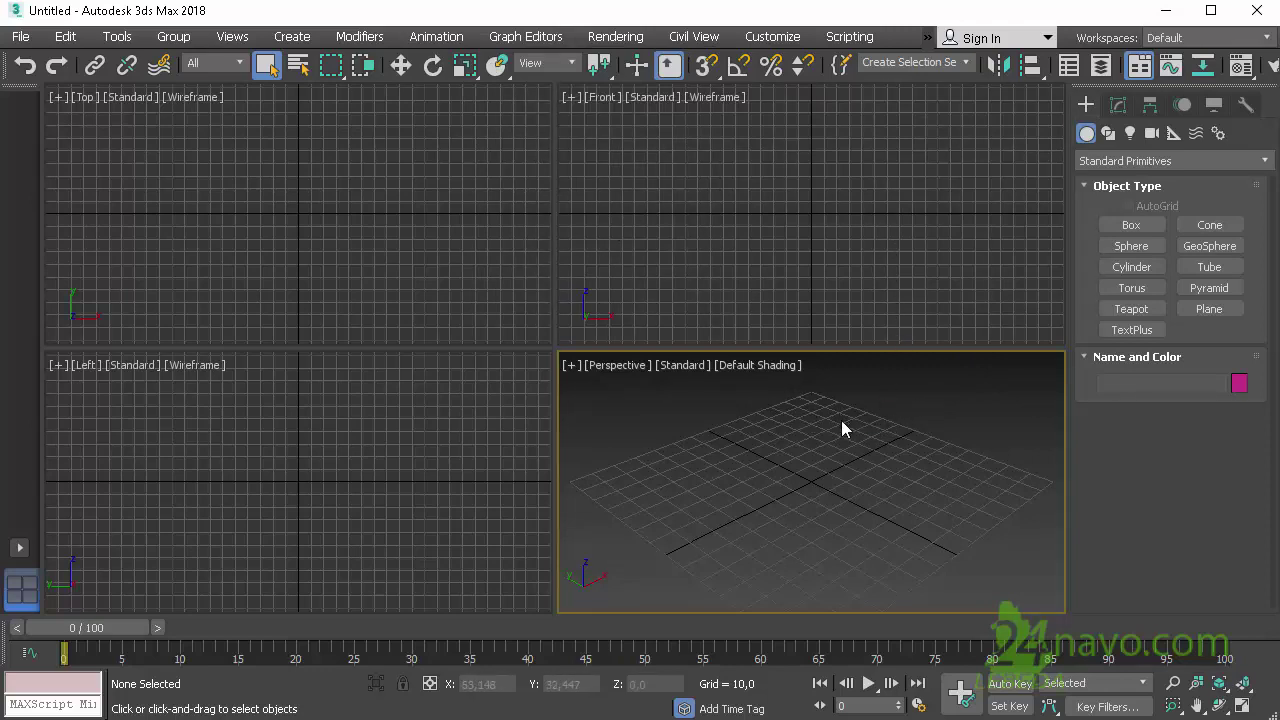
pyautogui.click(1133, 310)
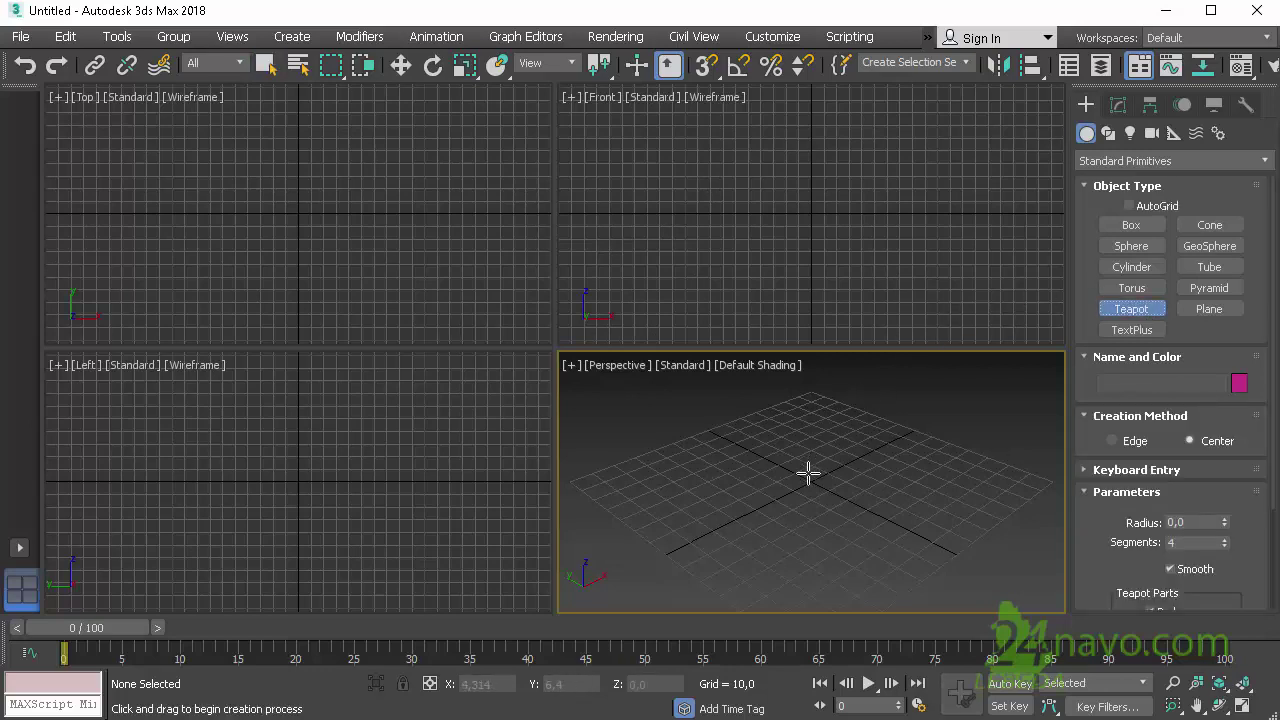
pyautogui.moveTo(808, 473); pyautogui.dragTo(806, 495)
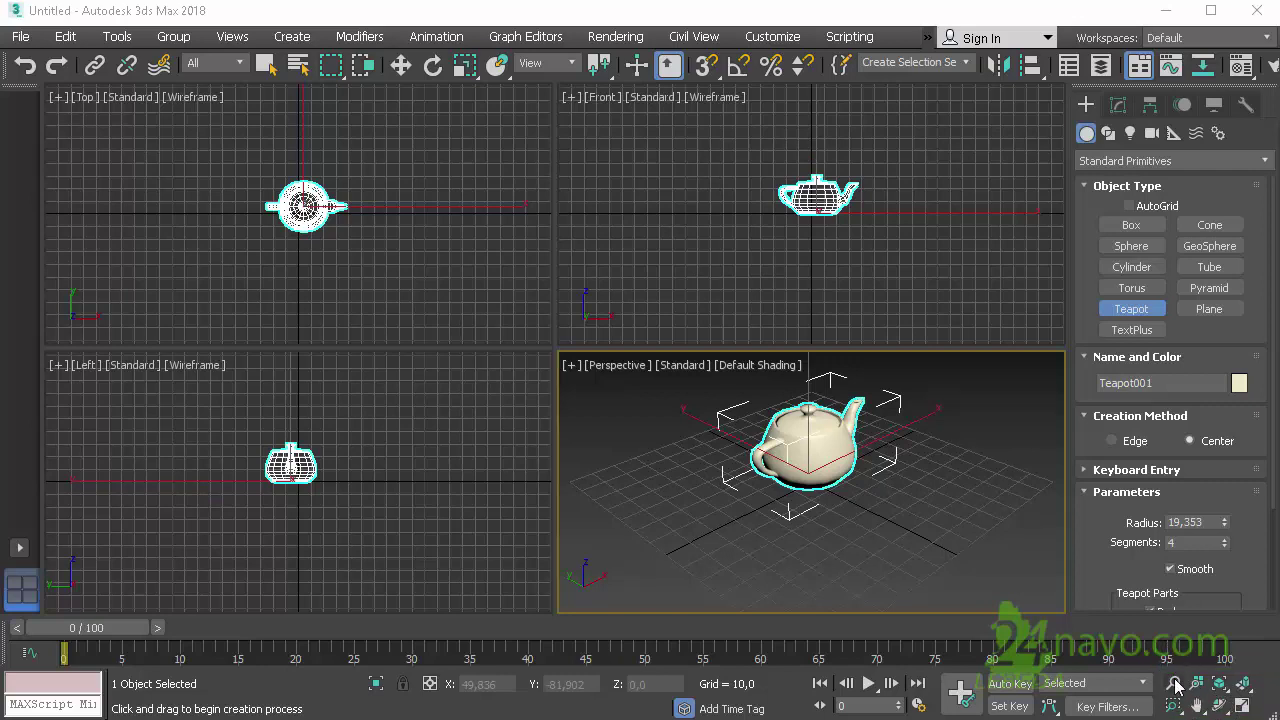
# Step: Zoom the Perspective, Front, Top and Left views onto the teapot, then return to Select Object
pyautogui.click(1174, 683)
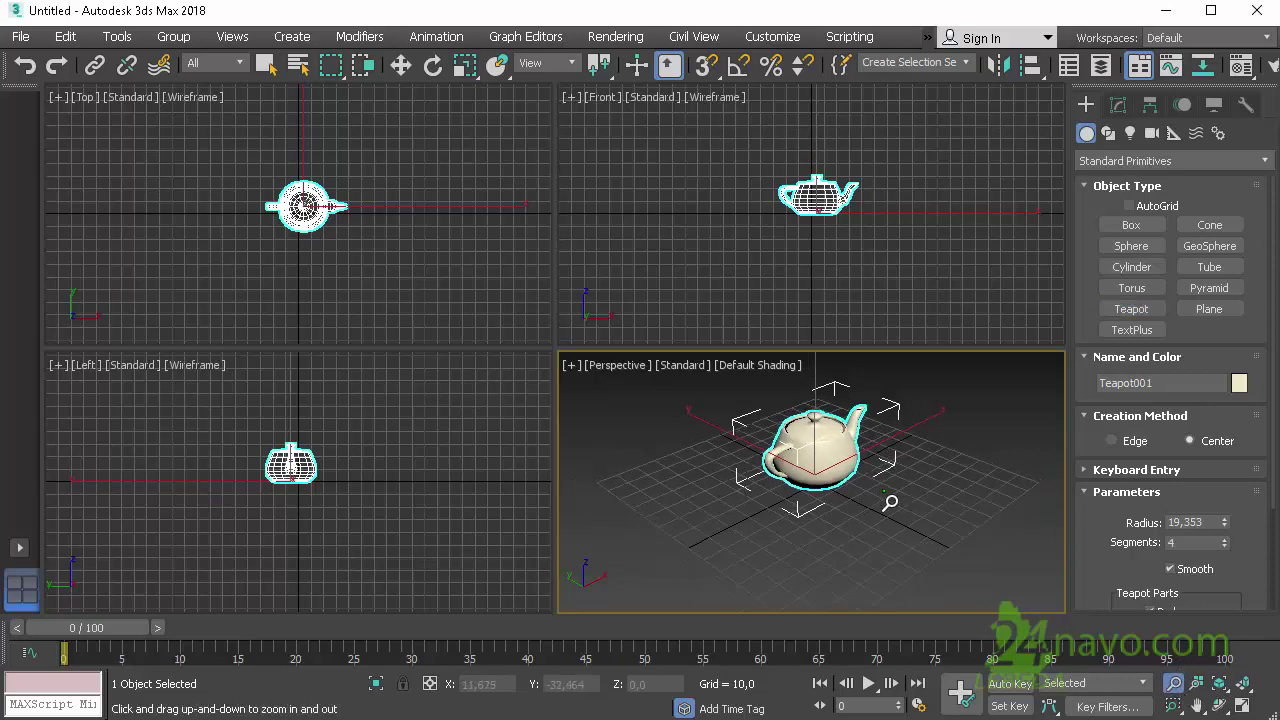
pyautogui.moveTo(876, 503); pyautogui.dragTo(894, 502)
pyautogui.click(853, 297)
pyautogui.moveTo(853, 297)
pyautogui.mouseDown()
pyautogui.moveTo(857, 317)
pyautogui.moveTo(729, 294)
pyautogui.mouseUp()
pyautogui.moveTo(454, 289); pyautogui.dragTo(466, 312)
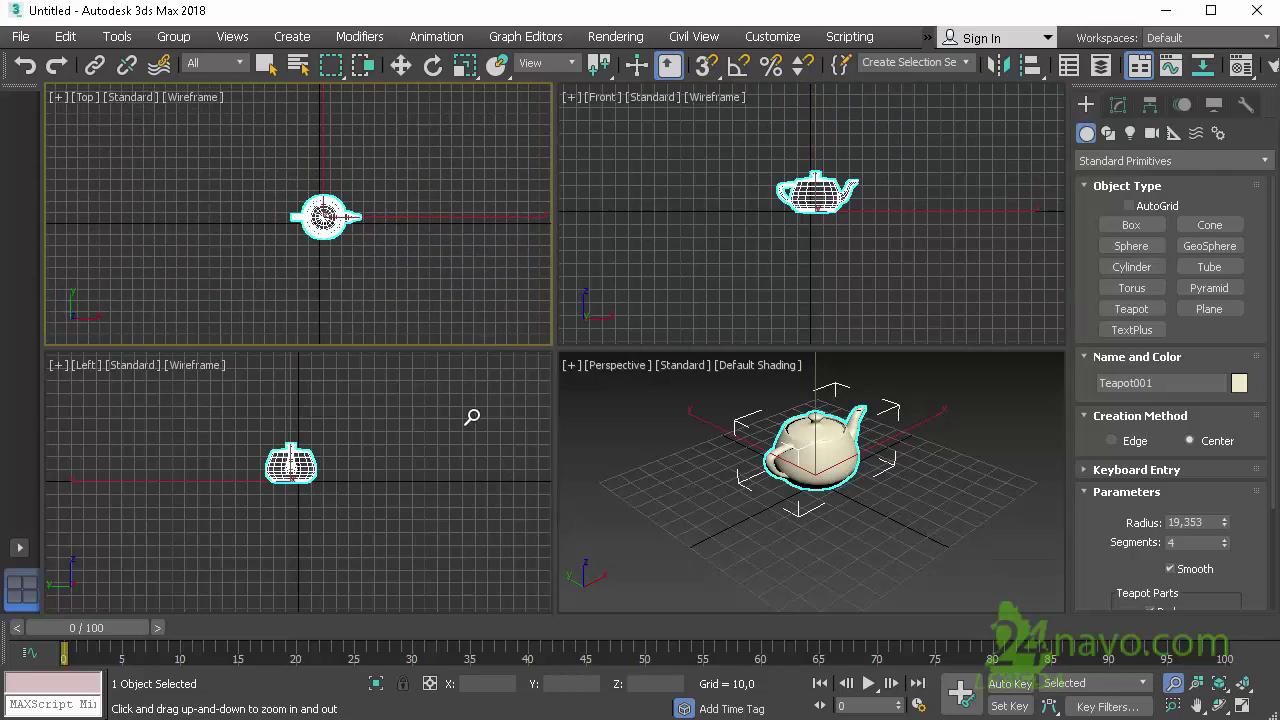
pyautogui.moveTo(480, 440); pyautogui.dragTo(486, 443)
pyautogui.moveTo(670, 480); pyautogui.dragTo(864, 487)
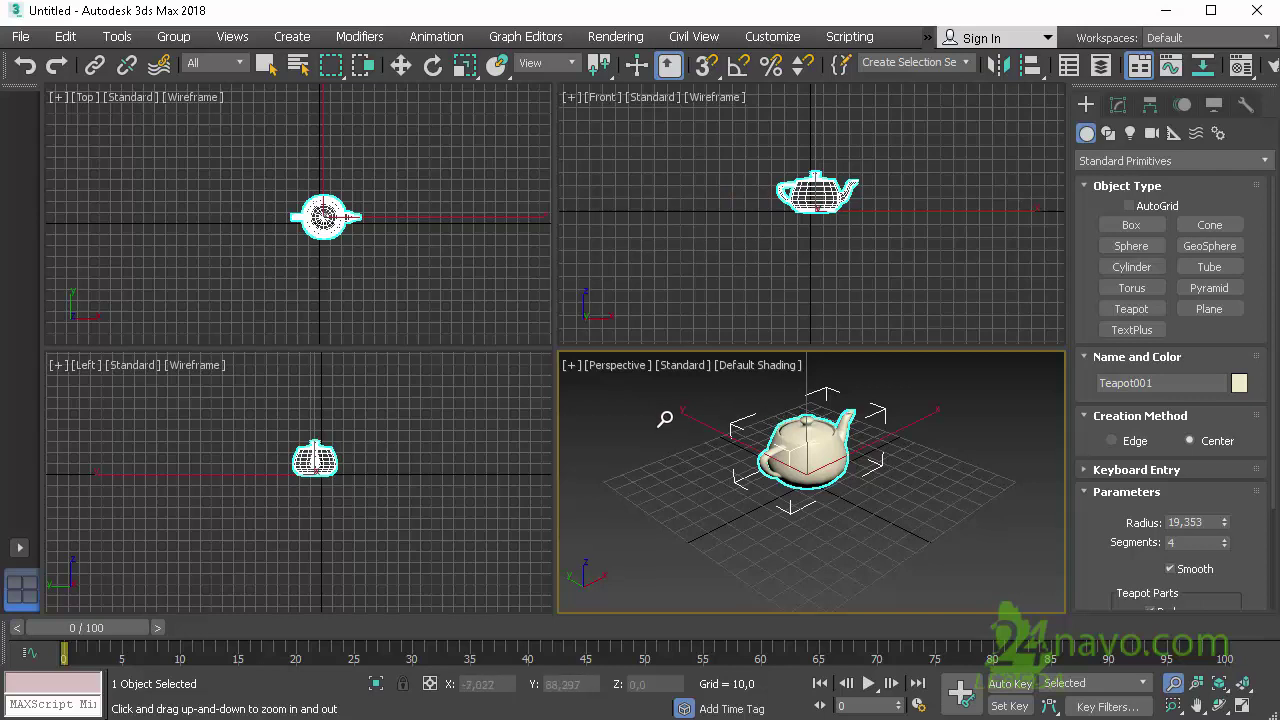
pyautogui.click(841, 459)
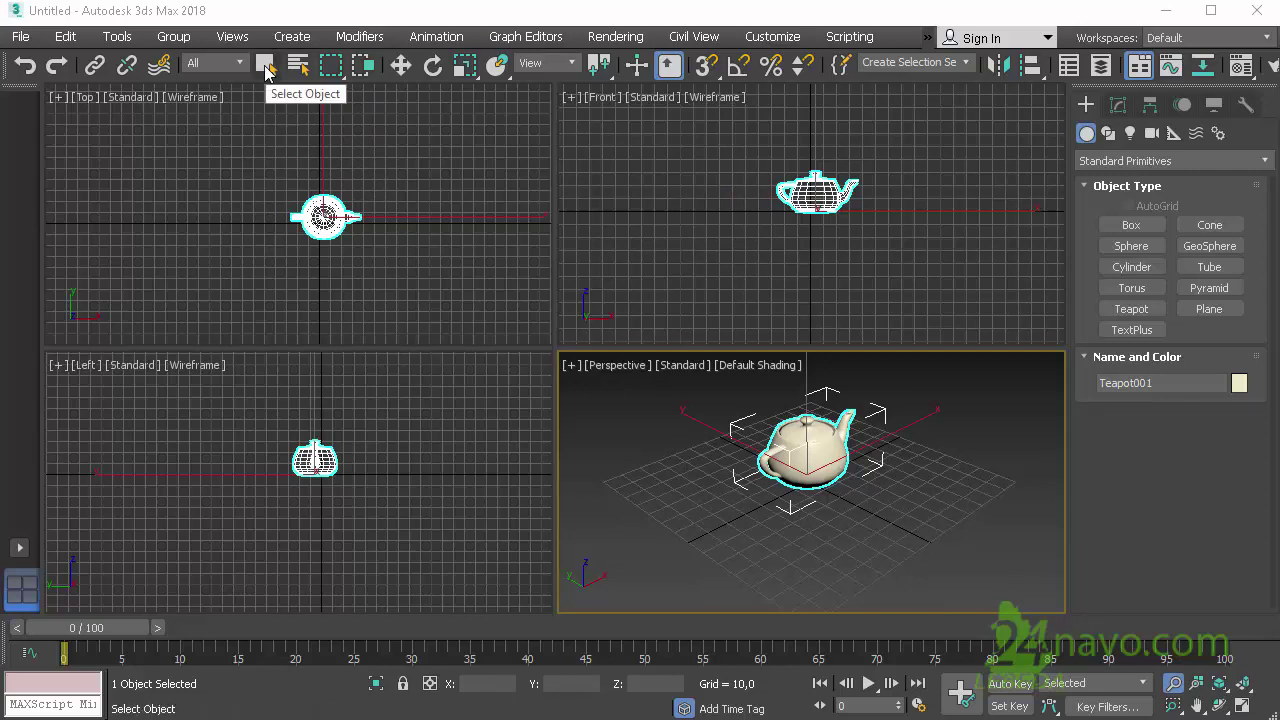
pyautogui.click(267, 68)
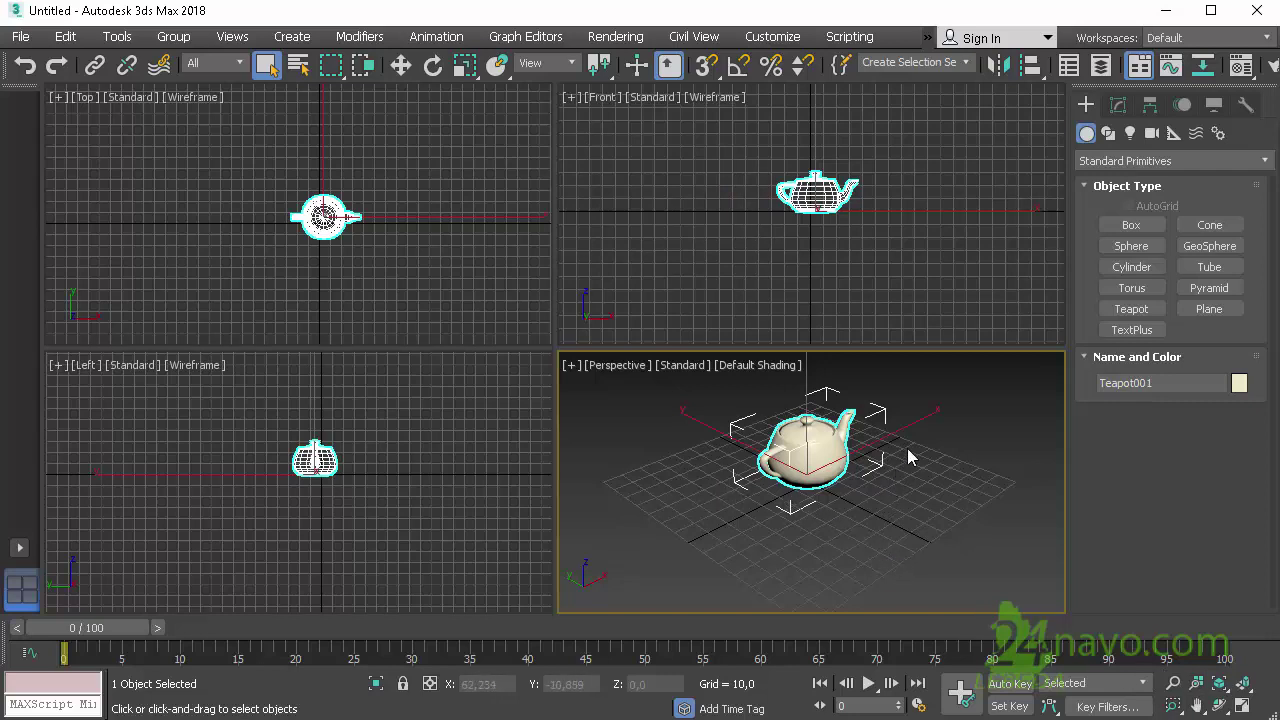
pyautogui.scroll(-2, 907, 448)
pyautogui.scroll(2, 907, 448)
pyautogui.scroll(-2, 907, 448)
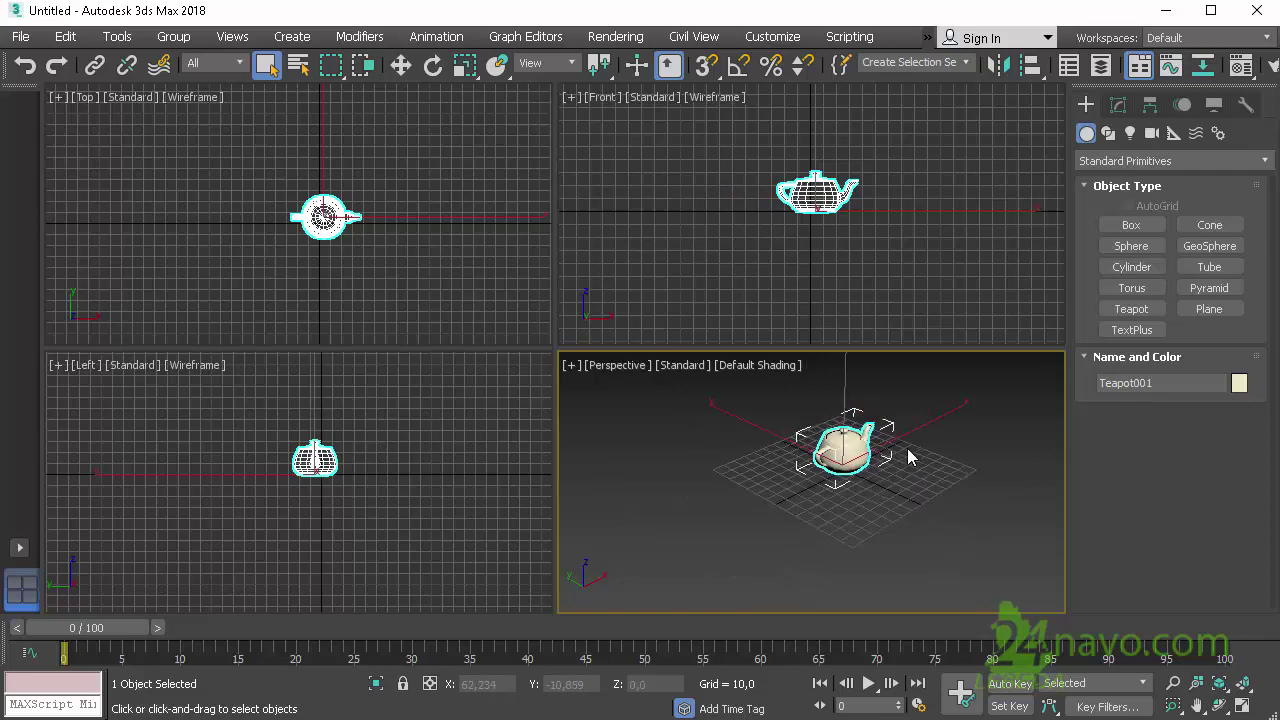
pyautogui.scroll(2, 907, 448)
pyautogui.scroll(-2, 908, 455)
pyautogui.scroll(2, 908, 455)
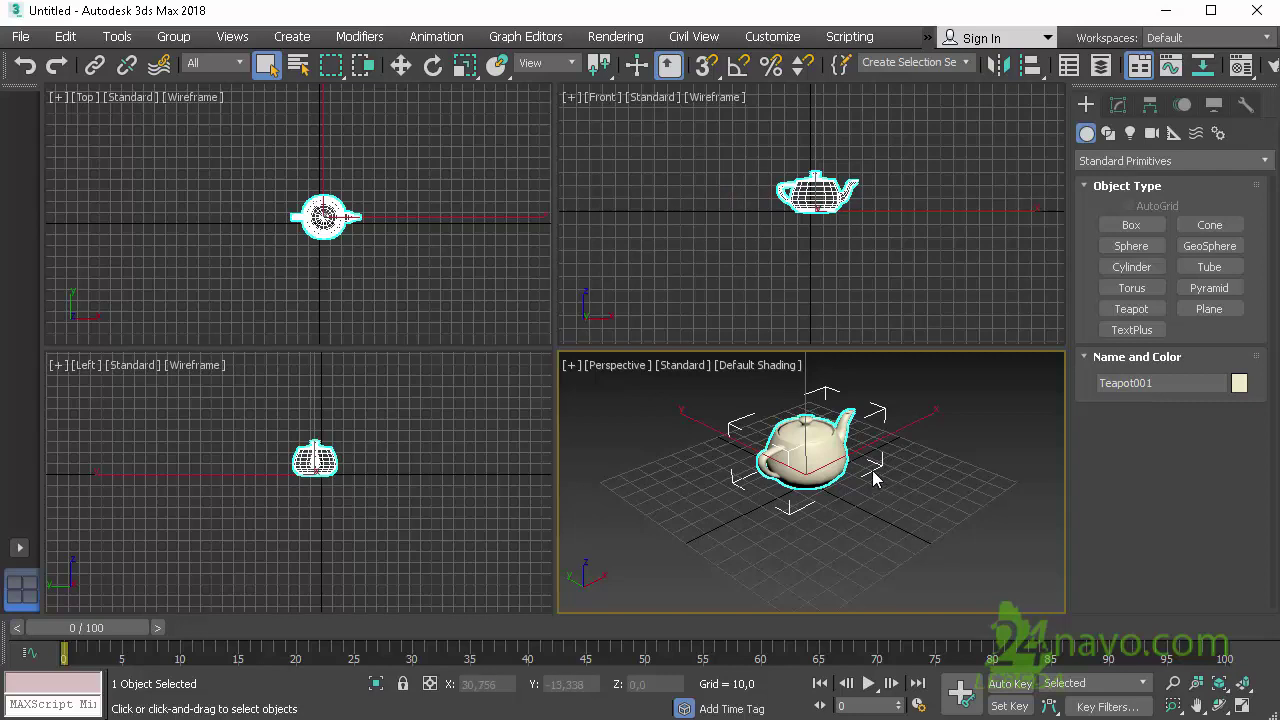
pyautogui.scroll(-3, 873, 478)
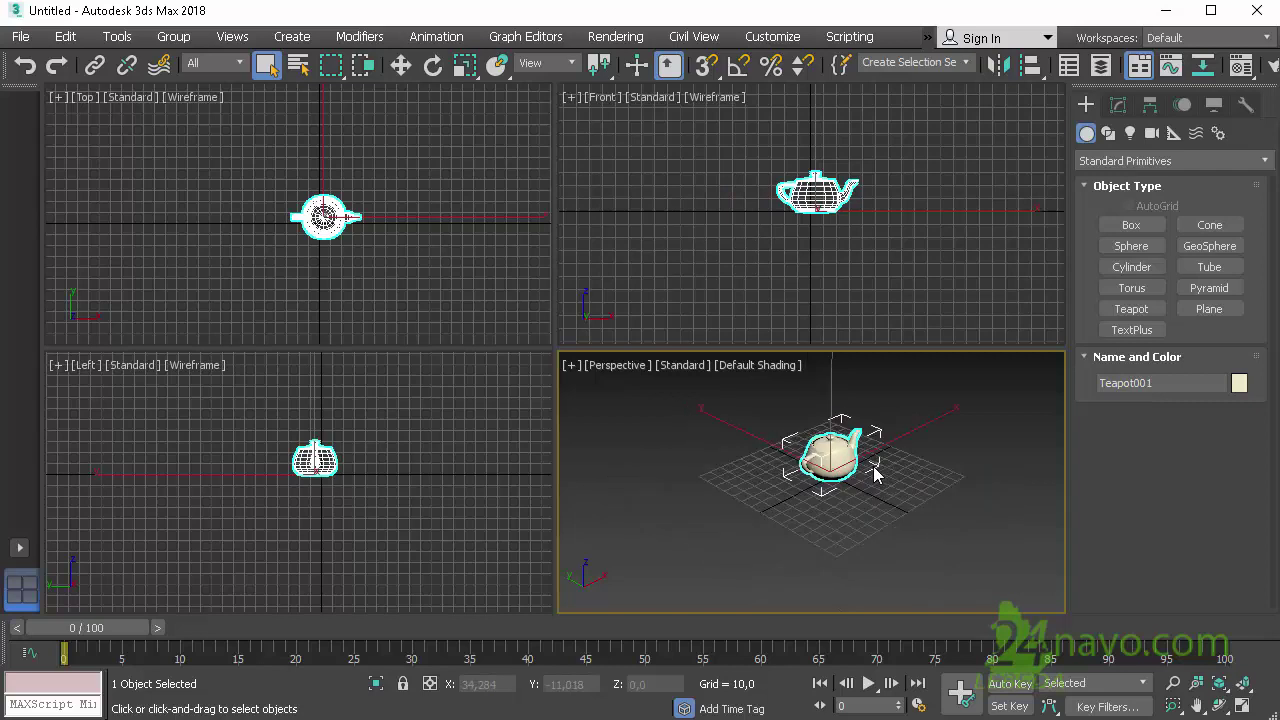
pyautogui.scroll(3, 873, 477)
pyautogui.scroll(5, 873, 477)
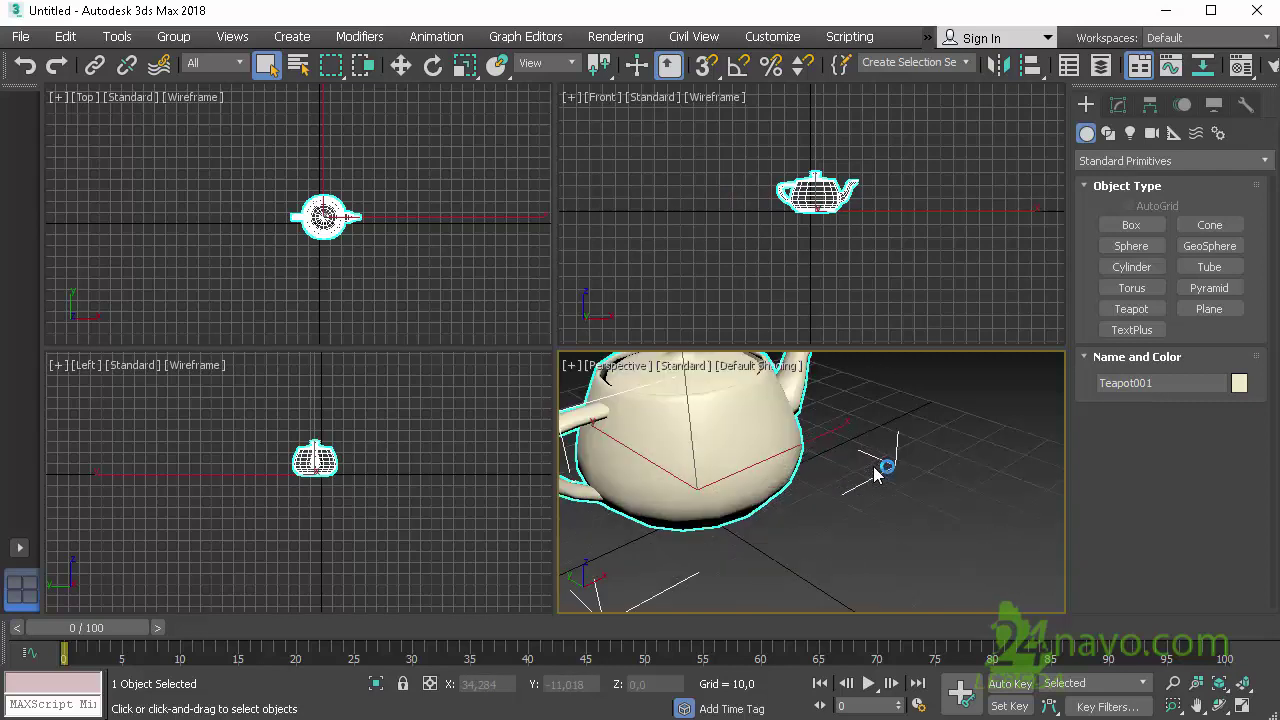
pyautogui.scroll(-4, 873, 477)
pyautogui.scroll(-1, 873, 477)
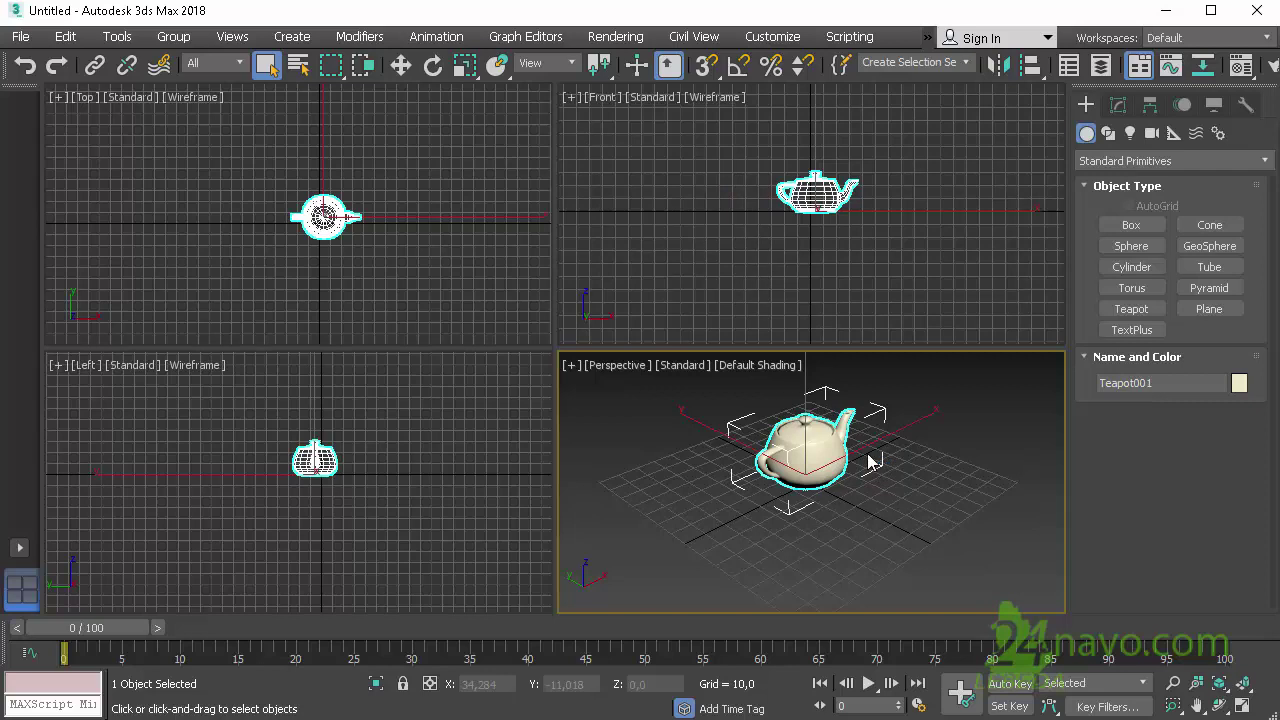
# Step: Pan the Perspective view up-left, then left and down, so the teapot shifts in frame
pyautogui.middleClick(869, 463)
pyautogui.moveTo(875, 475)
pyautogui.mouseDown(button='middle')
pyautogui.moveTo(857, 491)
pyautogui.moveTo(865, 445)
pyautogui.moveTo(910, 440)
pyautogui.moveTo(905, 452)
pyautogui.moveTo(855, 449)
pyautogui.moveTo(894, 477)
pyautogui.moveTo(880, 466)
pyautogui.mouseUp(button='middle')
pyautogui.click(1197, 704)
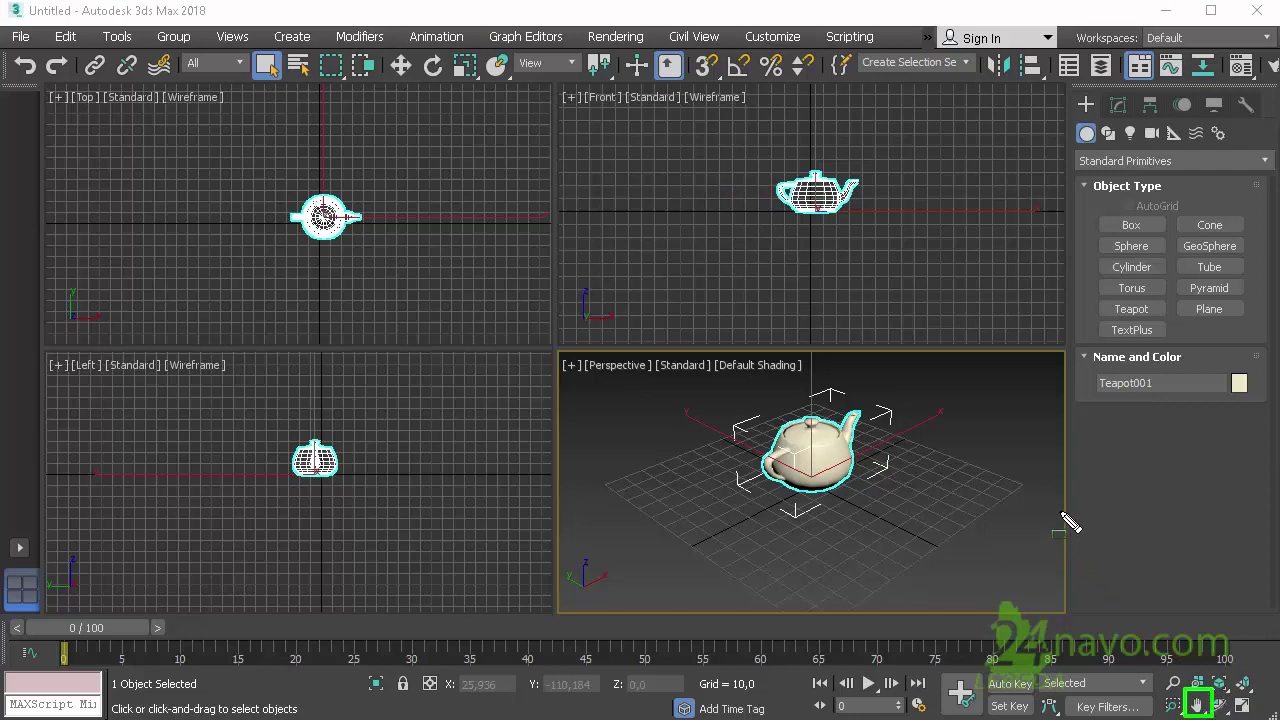
pyautogui.rightClick(990, 488)
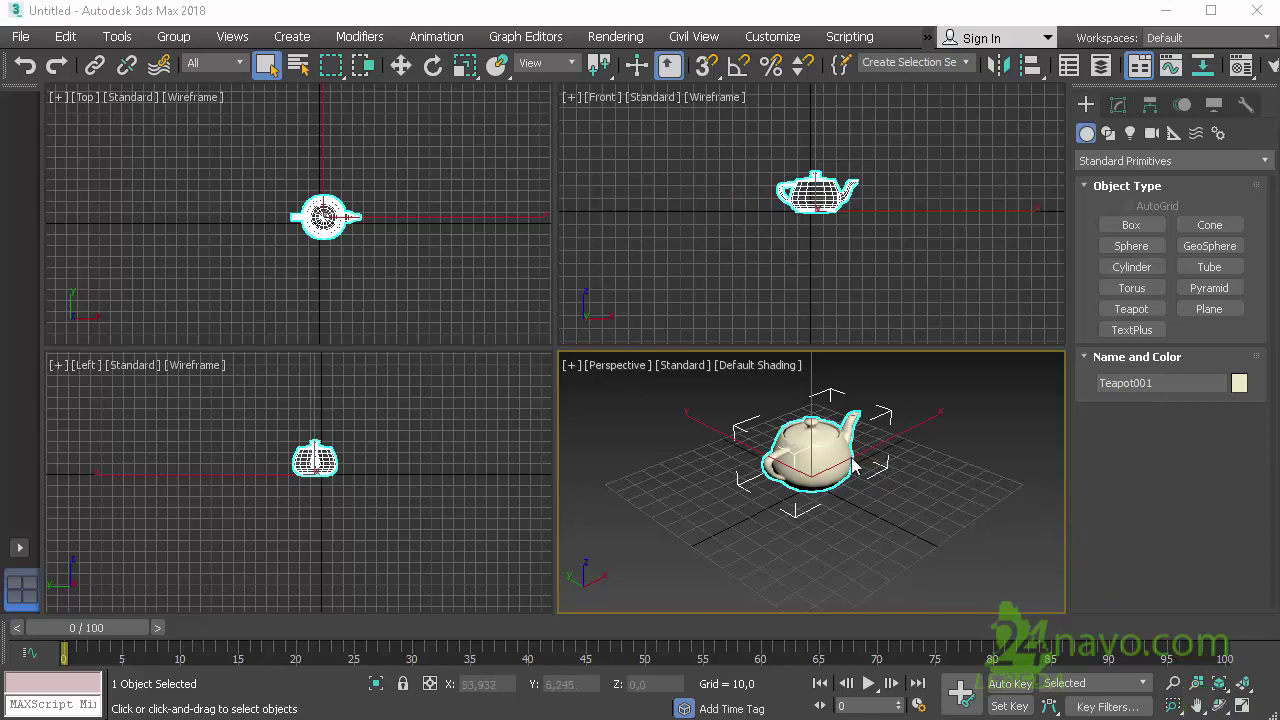
pyautogui.moveTo(857, 466)
pyautogui.mouseDown(button='middle')
pyautogui.moveTo(750, 483)
pyautogui.moveTo(841, 495)
pyautogui.mouseUp(button='middle')
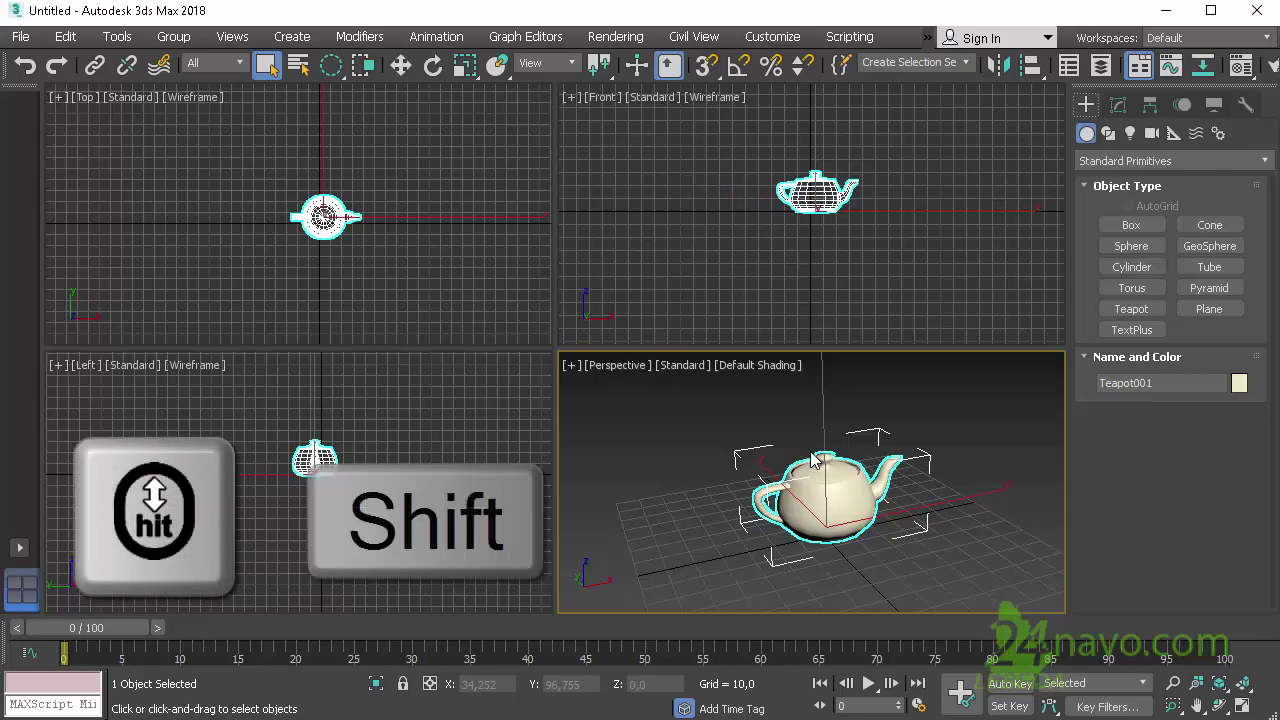
# Step: Pan the Perspective view right, left, up and down, then Zoom Extents to recentre the teapot
pyautogui.moveTo(812, 459)
pyautogui.keyDown('shift'); pyautogui.mouseDown(button='middle')
pyautogui.moveTo(877, 459)
pyautogui.moveTo(731, 457)
pyautogui.moveTo(878, 460)
pyautogui.moveTo(790, 458)
pyautogui.moveTo(840, 436)
pyautogui.moveTo(822, 438)
pyautogui.moveTo(824, 413)
pyautogui.moveTo(753, 505)
pyautogui.moveTo(829, 429)
pyautogui.moveTo(822, 490)
pyautogui.mouseUp(button='middle'); pyautogui.keyUp('shift')
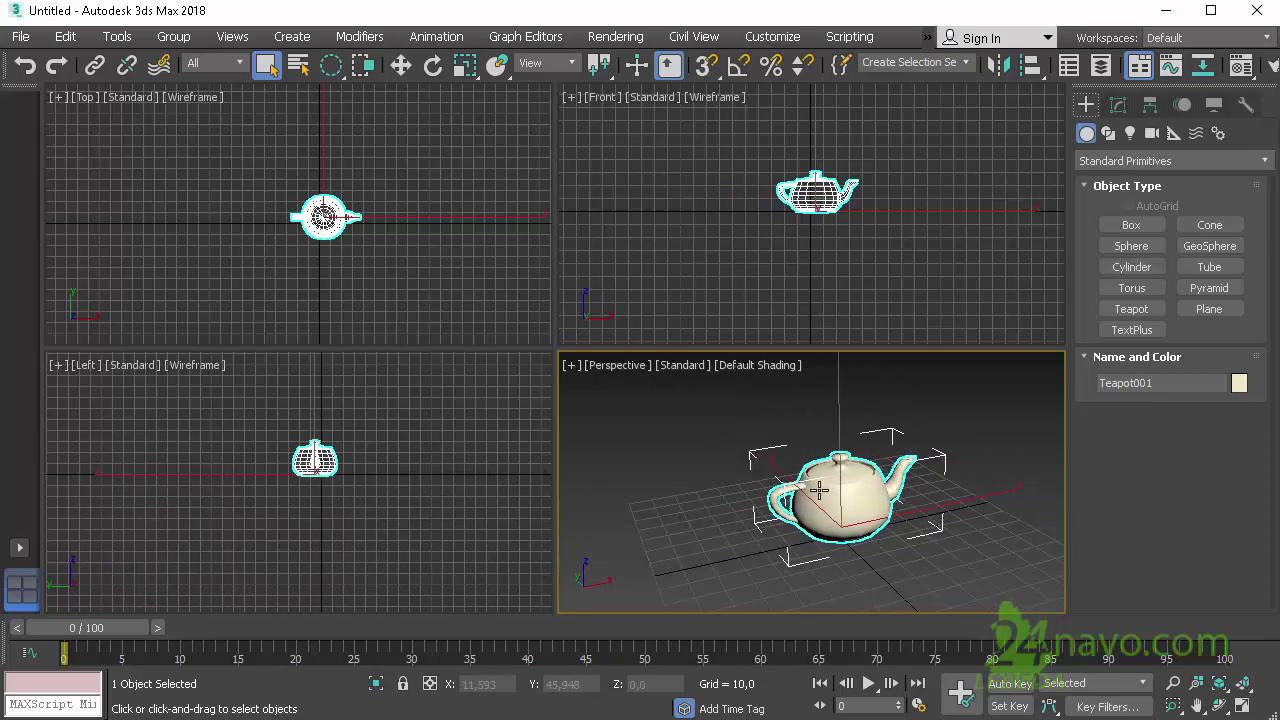
pyautogui.moveTo(819, 489); pyautogui.dragTo(798, 489, button='middle')
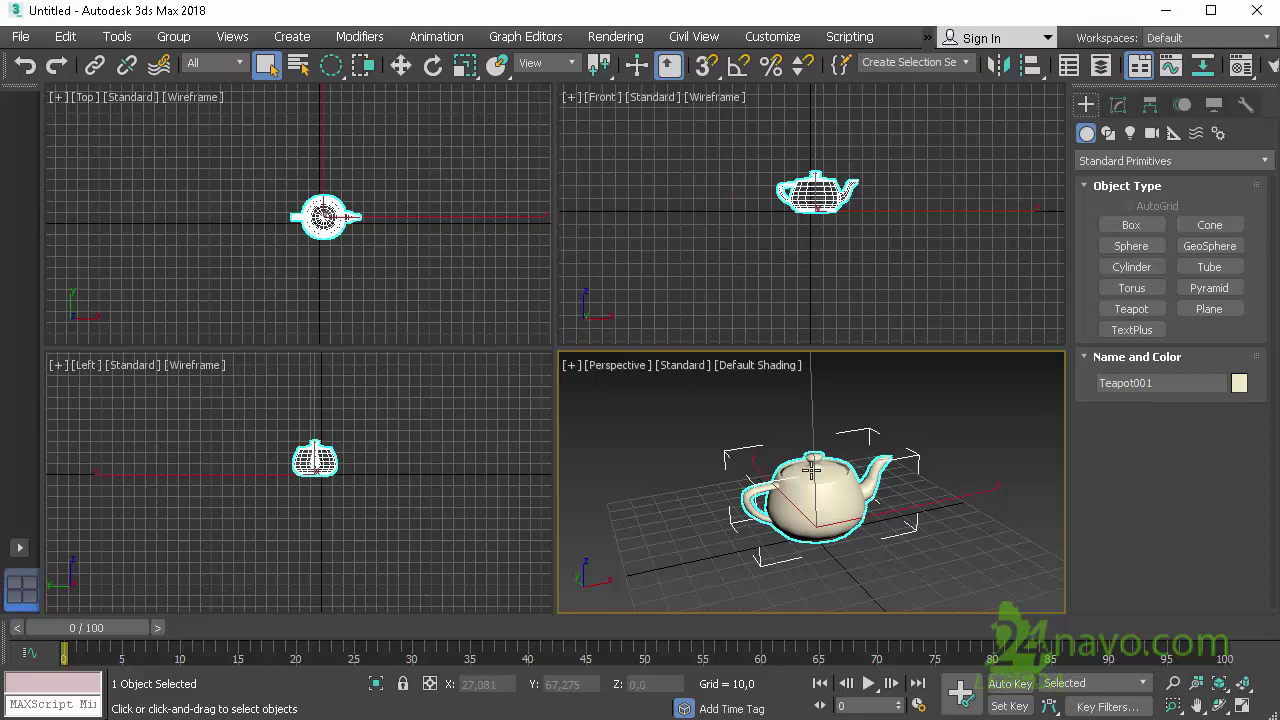
pyautogui.moveTo(811, 470); pyautogui.dragTo(811, 460, button='middle')
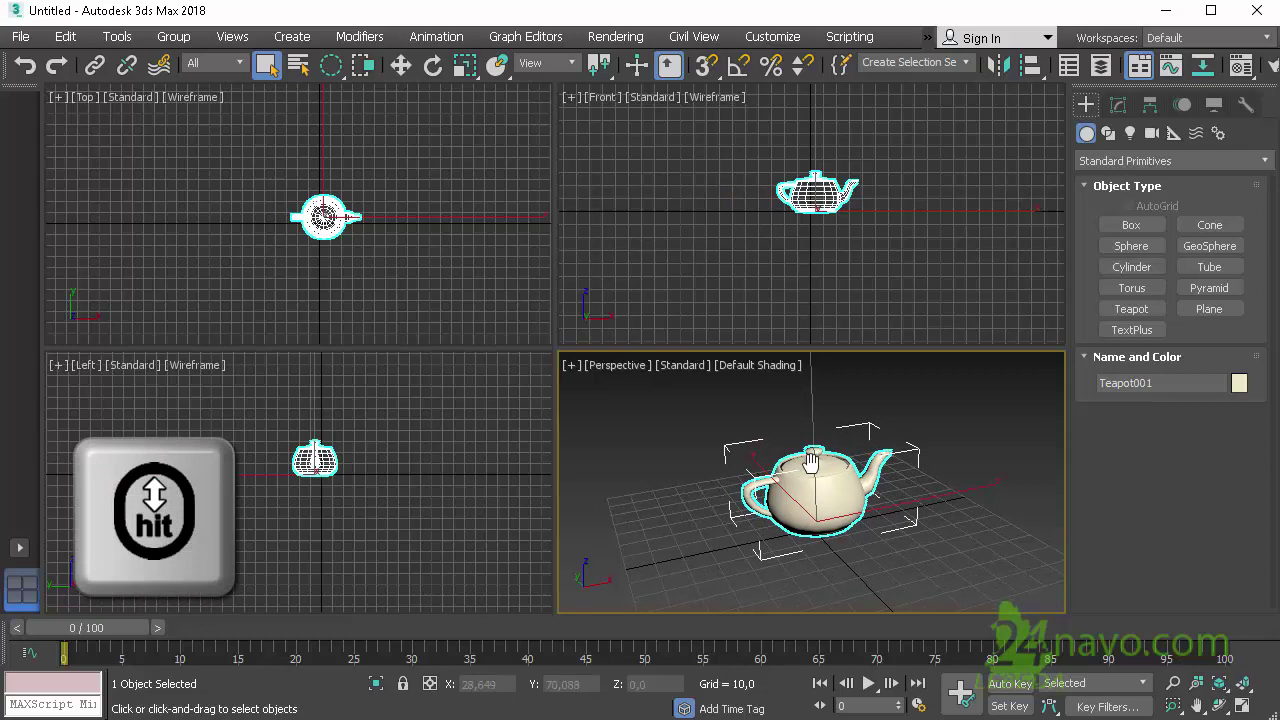
pyautogui.moveTo(811, 462)
pyautogui.mouseDown(button='middle')
pyautogui.moveTo(803, 510)
pyautogui.moveTo(806, 428)
pyautogui.moveTo(919, 471)
pyautogui.moveTo(895, 441)
pyautogui.moveTo(837, 497)
pyautogui.mouseUp(button='middle')
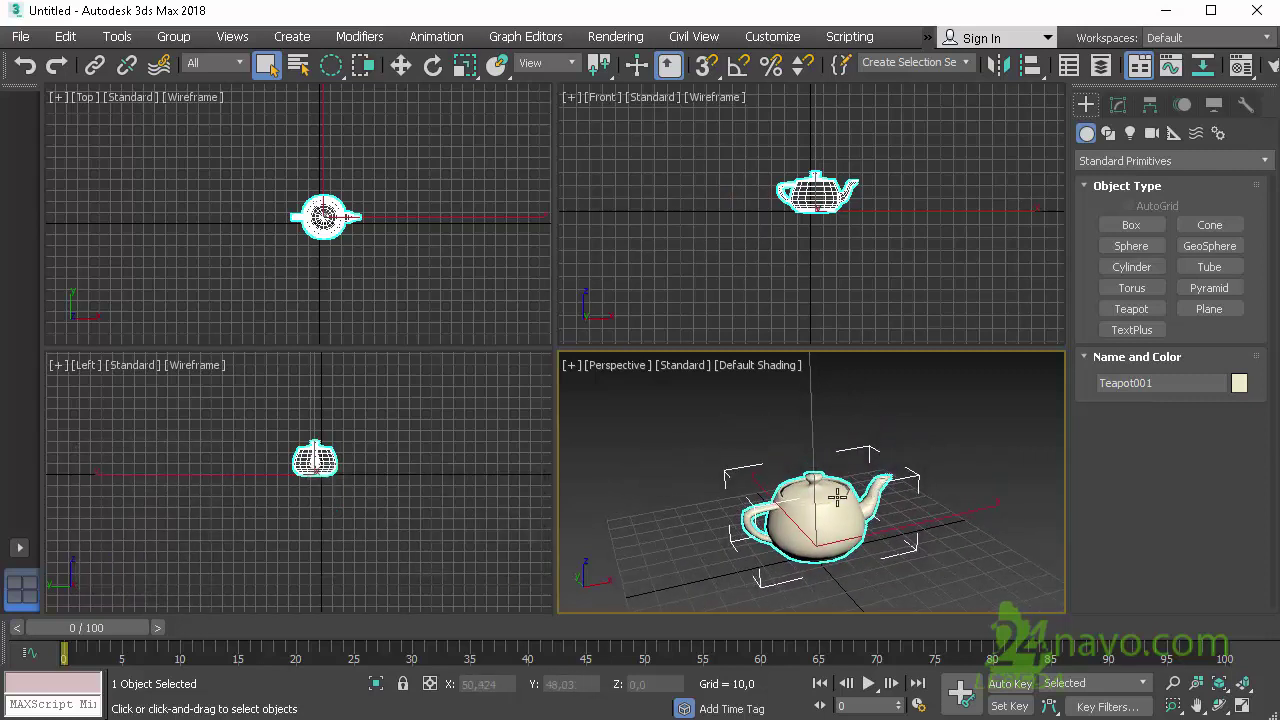
pyautogui.click(1218, 685)
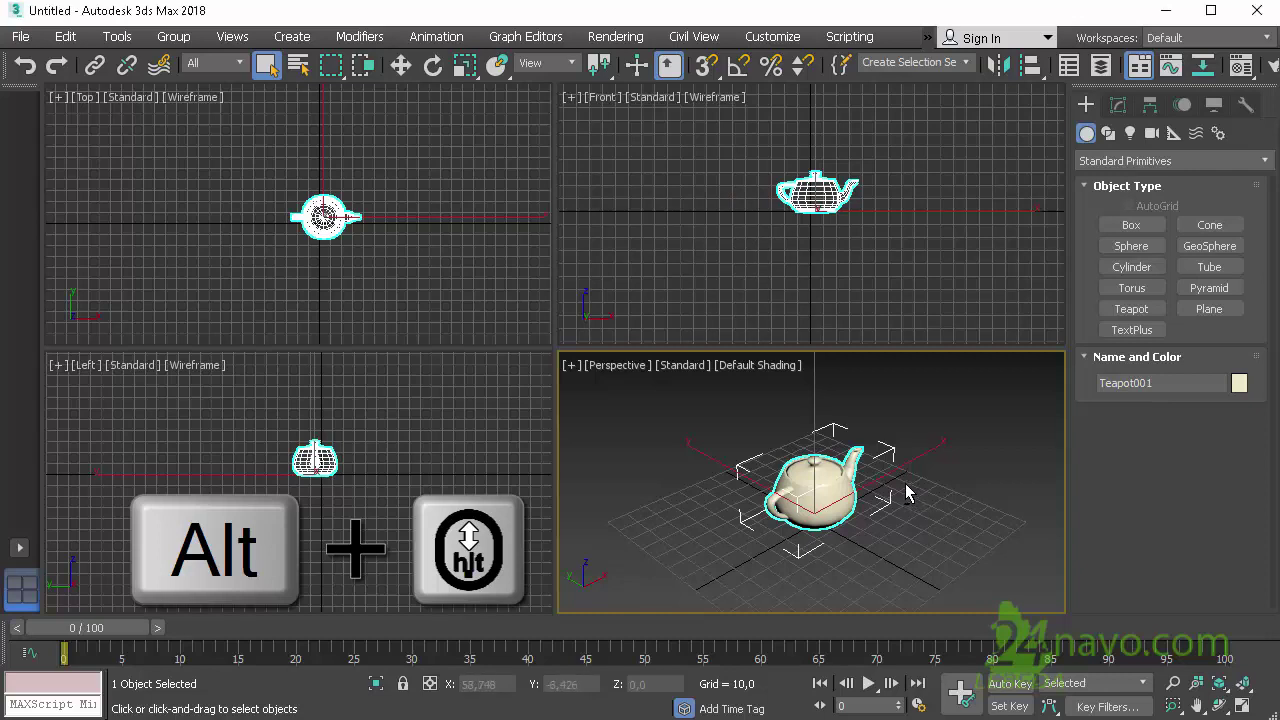
# Step: Orbit the Perspective view low, then near-front, ending slightly above the teapot using the Orbit gizmo
pyautogui.moveTo(905, 485)
pyautogui.keyDown('alt'); pyautogui.mouseDown(button='middle')
pyautogui.moveTo(895, 519)
pyautogui.moveTo(812, 478)
pyautogui.moveTo(865, 524)
pyautogui.moveTo(860, 542)
pyautogui.moveTo(872, 514)
pyautogui.moveTo(876, 531)
pyautogui.mouseUp(button='middle'); pyautogui.keyUp('alt')
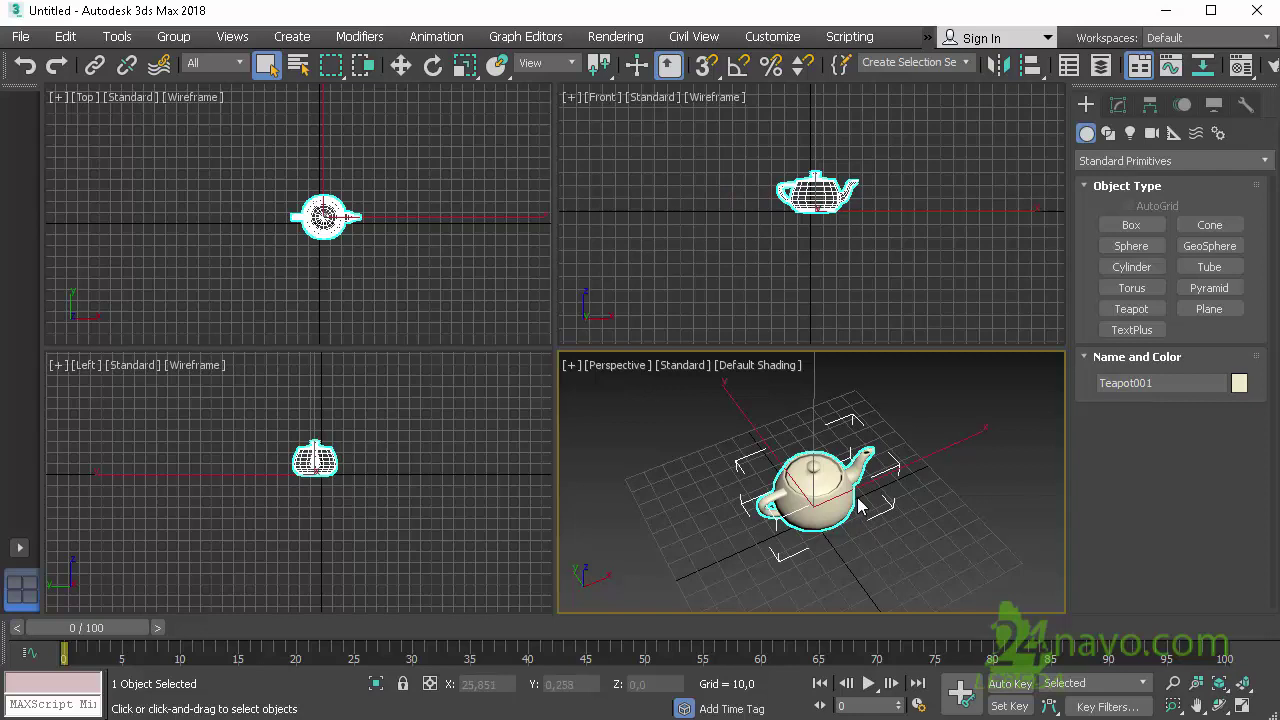
pyautogui.moveTo(855, 490)
pyautogui.keyDown('alt'); pyautogui.mouseDown(button='middle')
pyautogui.moveTo(797, 490)
pyautogui.moveTo(905, 473)
pyautogui.moveTo(845, 448)
pyautogui.moveTo(869, 458)
pyautogui.moveTo(858, 457)
pyautogui.mouseUp(button='middle'); pyautogui.keyUp('alt')
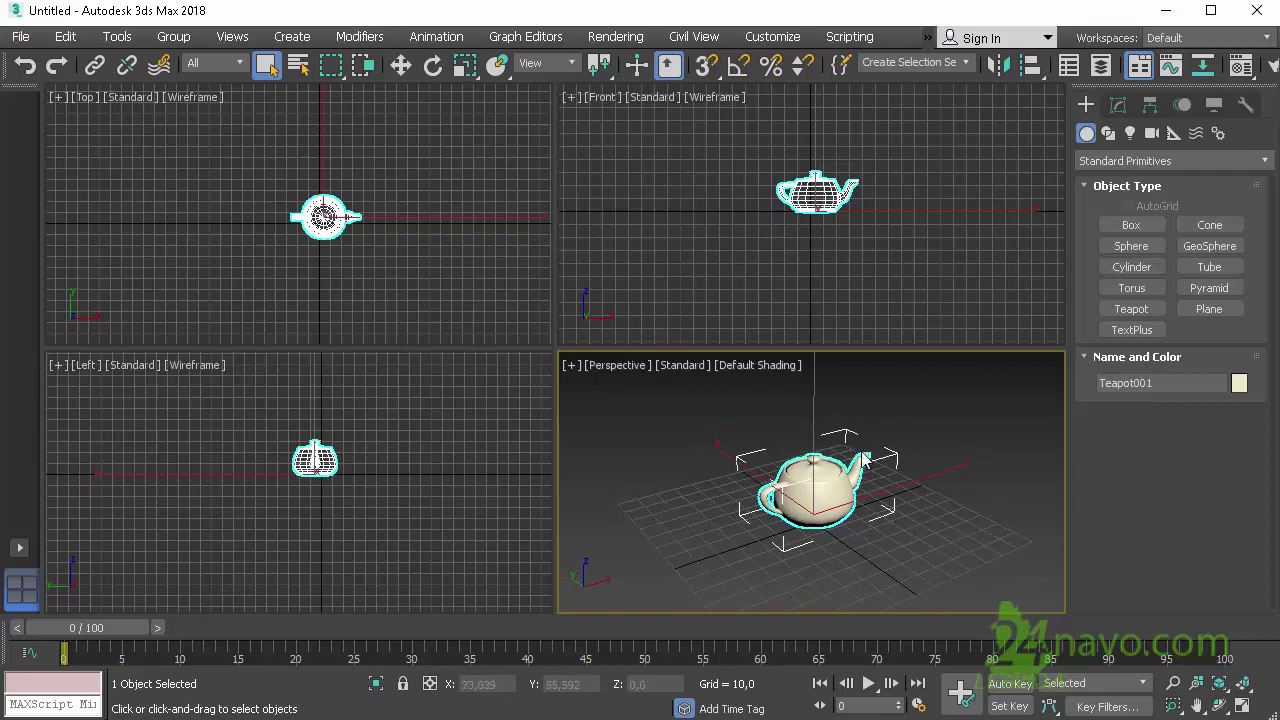
pyautogui.click(1218, 706)
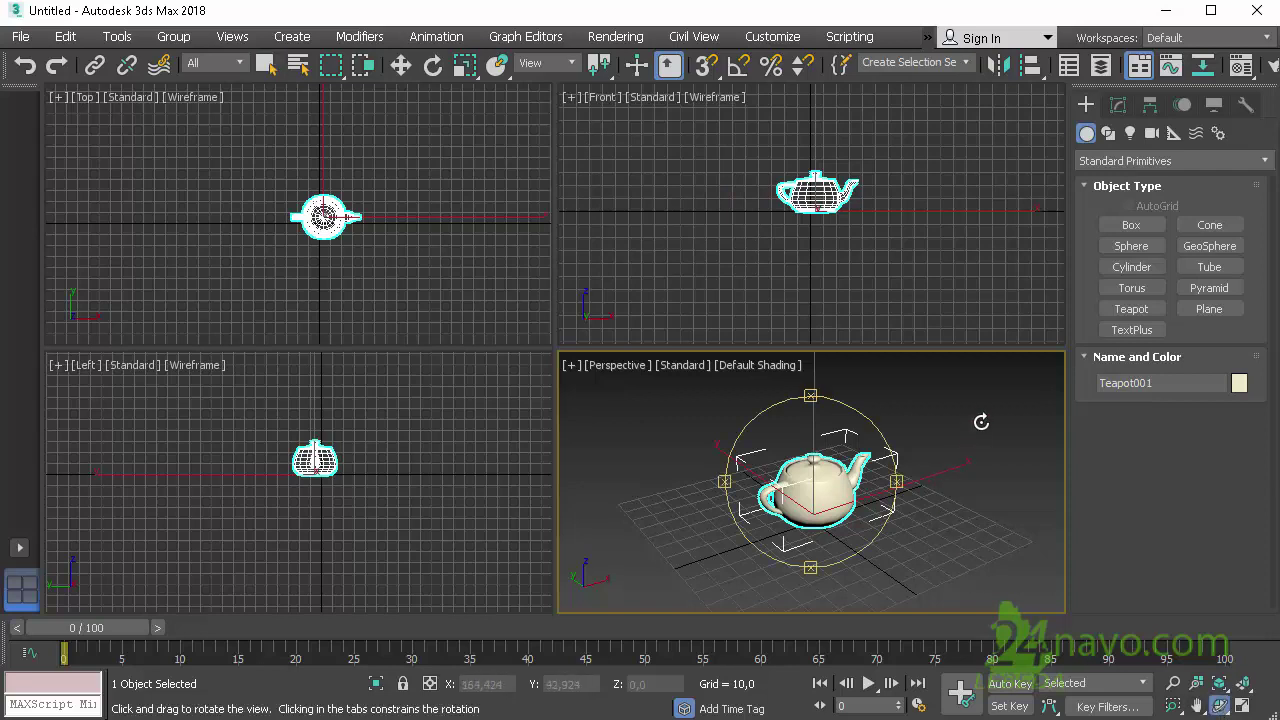
pyautogui.moveTo(985, 420)
pyautogui.mouseDown()
pyautogui.moveTo(998, 429)
pyautogui.moveTo(766, 630)
pyautogui.moveTo(811, 427)
pyautogui.moveTo(1003, 474)
pyautogui.moveTo(866, 611)
pyautogui.moveTo(829, 606)
pyautogui.moveTo(842, 609)
pyautogui.mouseUp()
pyautogui.moveTo(983, 523)
pyautogui.mouseDown()
pyautogui.moveTo(983, 434)
pyautogui.moveTo(994, 463)
pyautogui.moveTo(974, 412)
pyautogui.moveTo(1004, 456)
pyautogui.mouseUp()
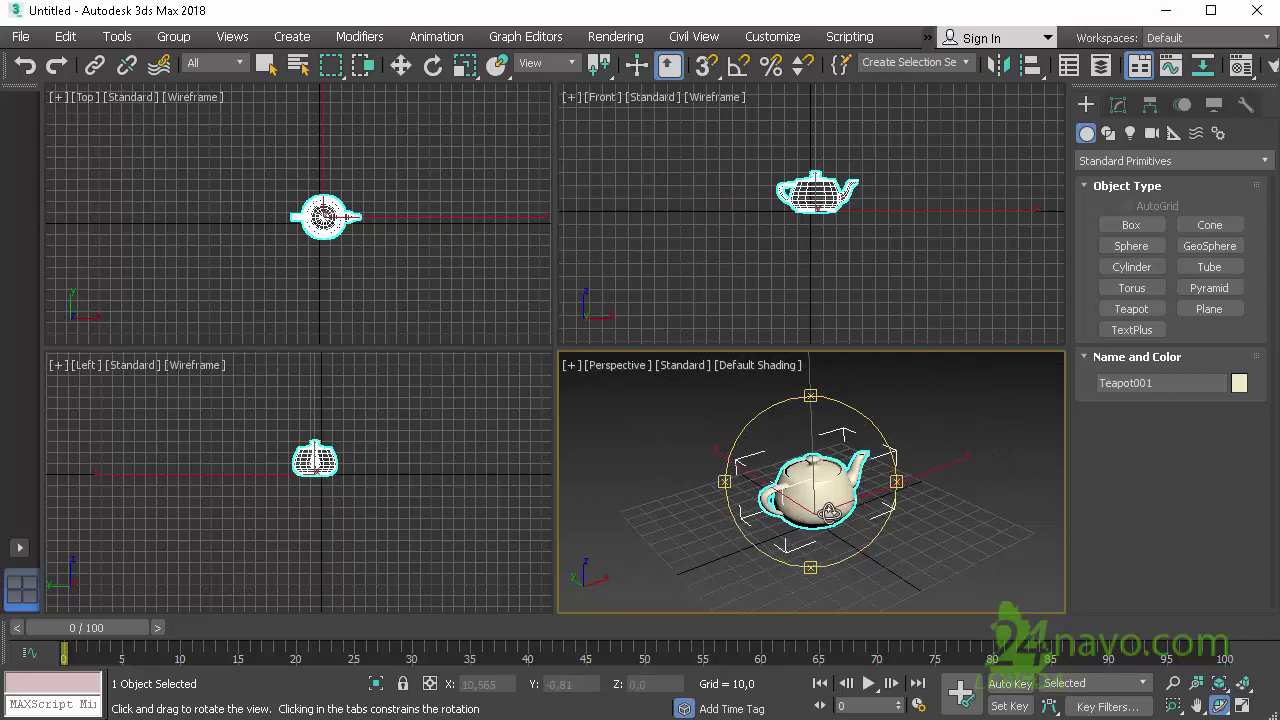
# Step: Orbit the Perspective view to a low side angle and zoom in on the teapot
pyautogui.click(266, 66)
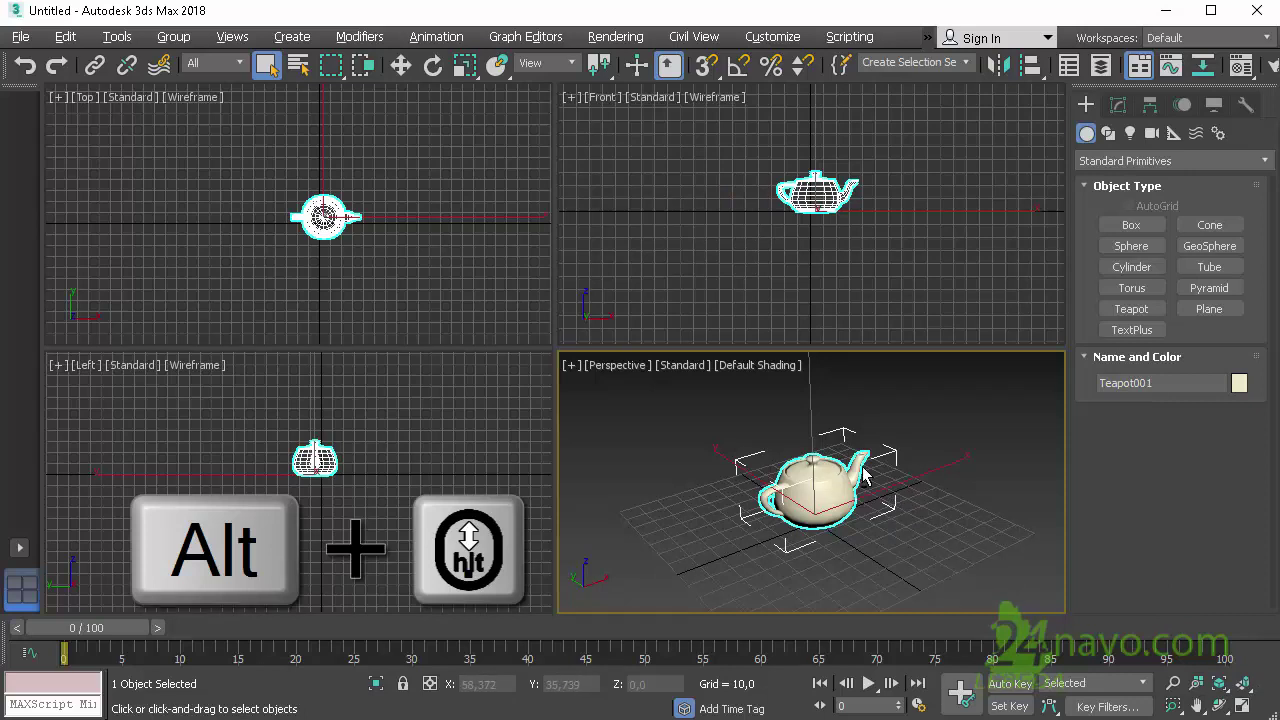
pyautogui.moveTo(864, 476)
pyautogui.keyDown('alt'); pyautogui.mouseDown(button='middle')
pyautogui.moveTo(821, 406)
pyautogui.moveTo(926, 364)
pyautogui.moveTo(994, 440)
pyautogui.moveTo(937, 520)
pyautogui.moveTo(829, 525)
pyautogui.moveTo(786, 443)
pyautogui.moveTo(820, 400)
pyautogui.moveTo(897, 424)
pyautogui.moveTo(939, 500)
pyautogui.moveTo(723, 600)
pyautogui.moveTo(854, 550)
pyautogui.moveTo(858, 390)
pyautogui.moveTo(886, 466)
pyautogui.moveTo(860, 460)
pyautogui.moveTo(857, 443)
pyautogui.moveTo(852, 490)
pyautogui.moveTo(803, 480)
pyautogui.mouseUp(button='middle'); pyautogui.keyUp('alt')
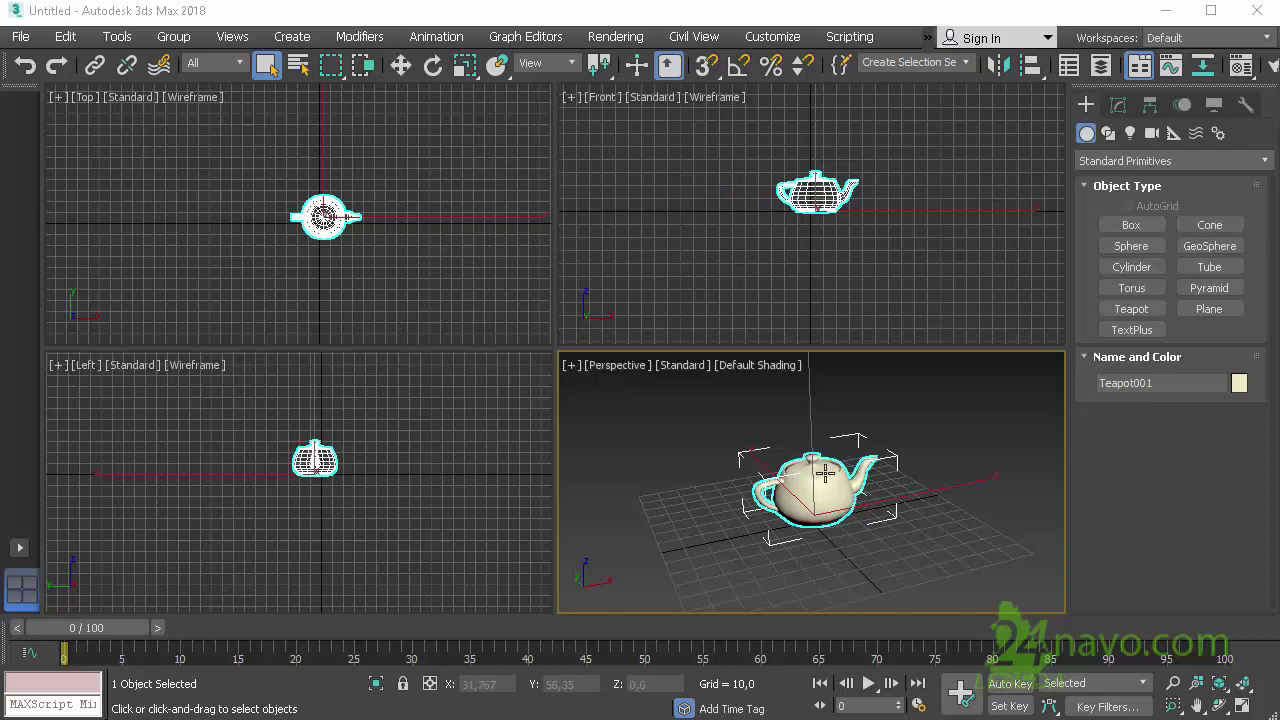
pyautogui.moveTo(825, 472)
pyautogui.keyDown('ctrl'); pyautogui.keyDown('alt'); pyautogui.mouseDown(button='middle')
pyautogui.moveTo(825, 580)
pyautogui.moveTo(824, 470)
pyautogui.moveTo(824, 545)
pyautogui.moveTo(824, 510)
pyautogui.mouseUp(button='middle'); pyautogui.keyUp('alt'); pyautogui.keyUp('ctrl')
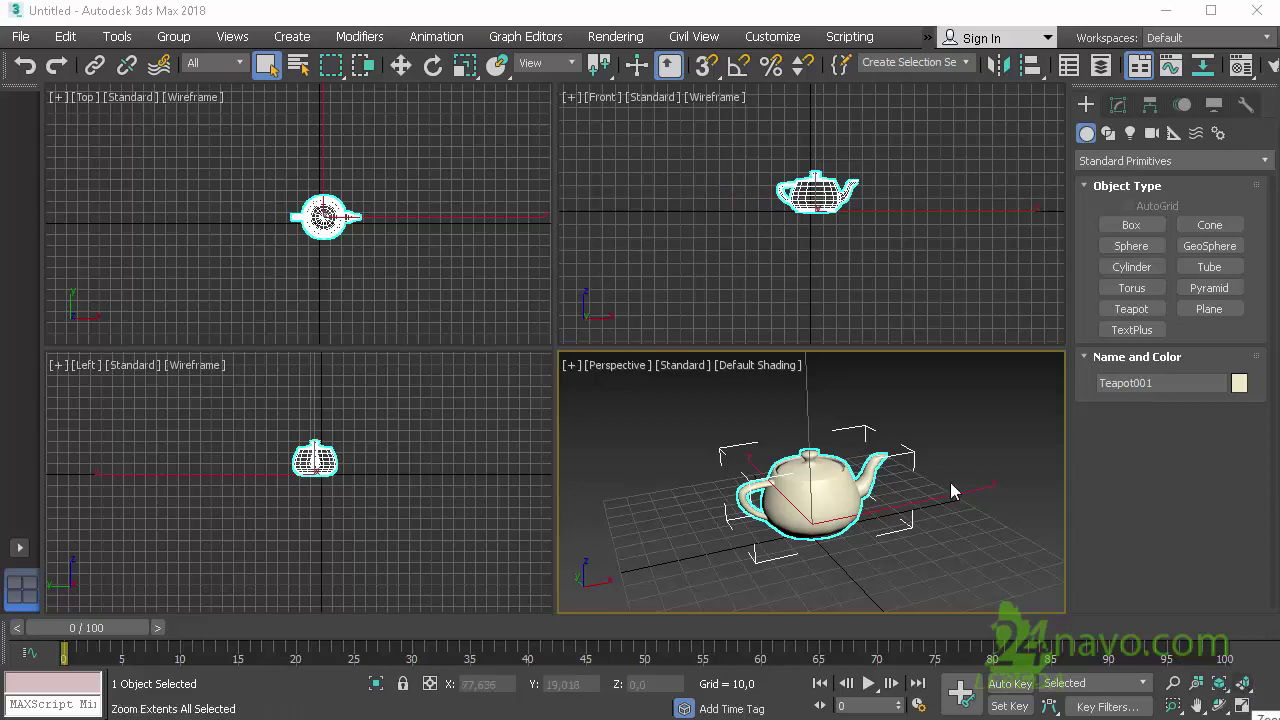
pyautogui.hotkey('alt', 'w')
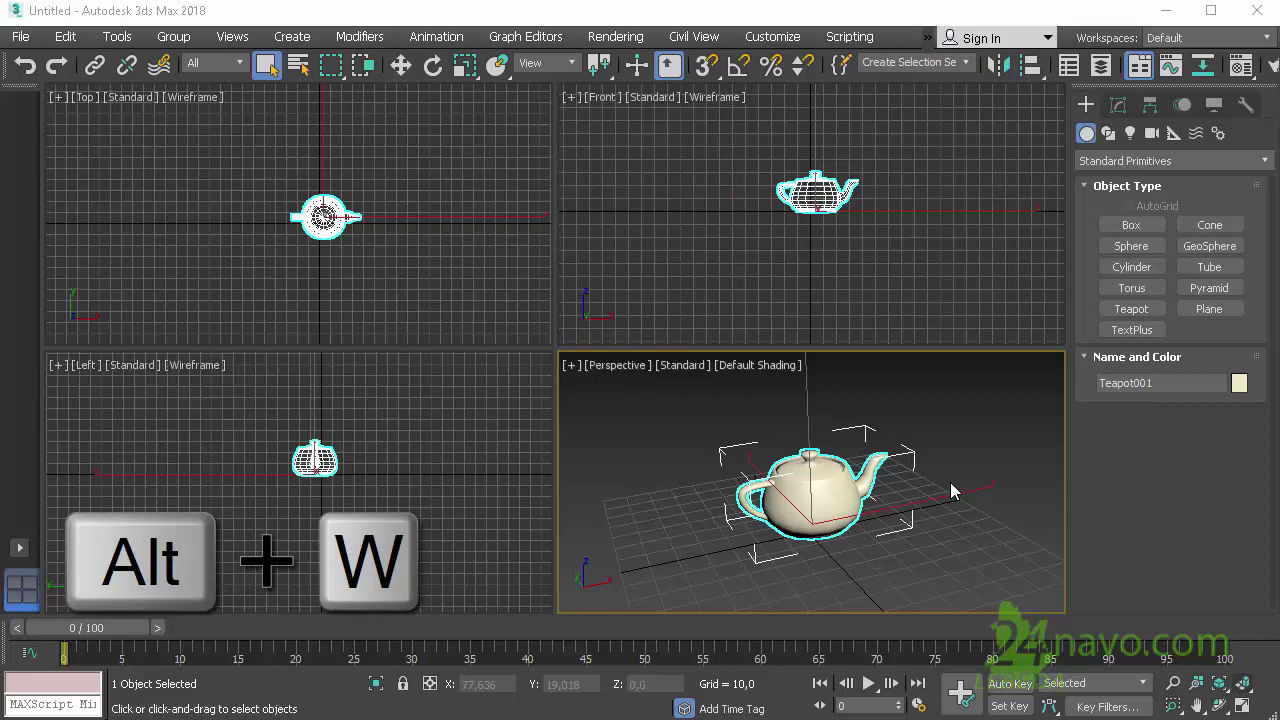
pyautogui.hotkey('alt', 'w')
pyautogui.hotkey('alt', 'w')
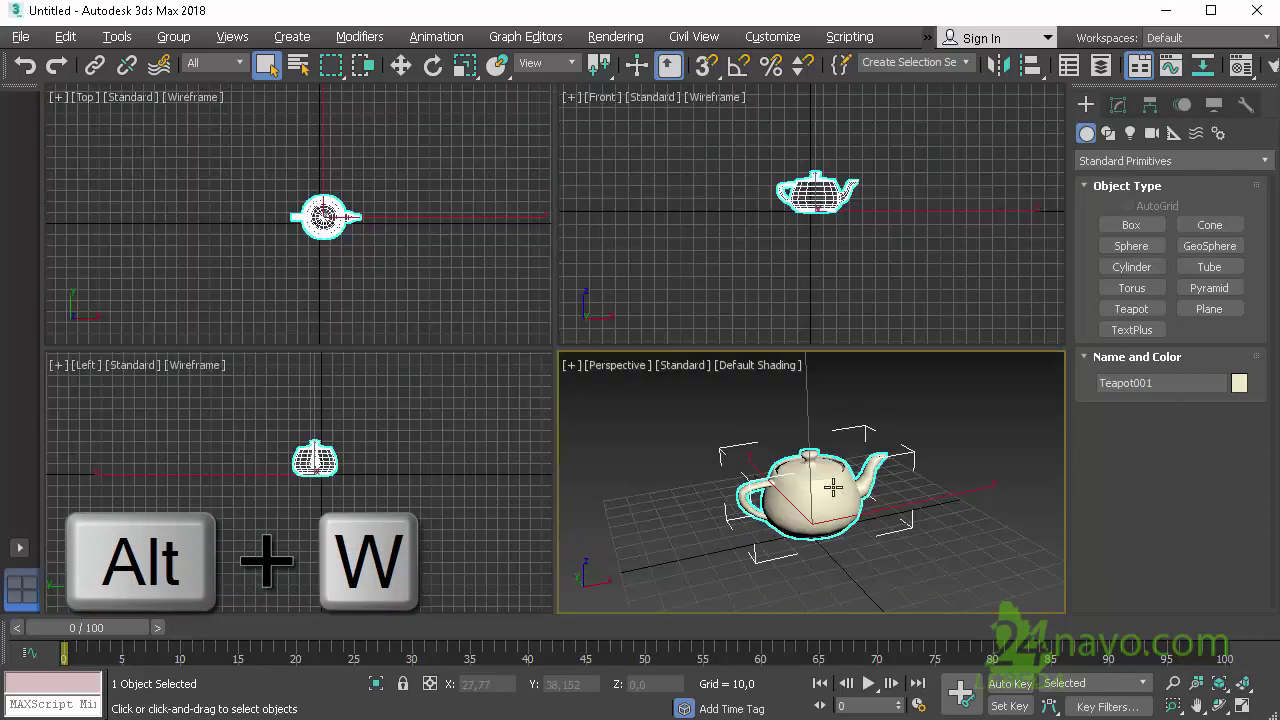
pyautogui.hotkey('alt', 'w')
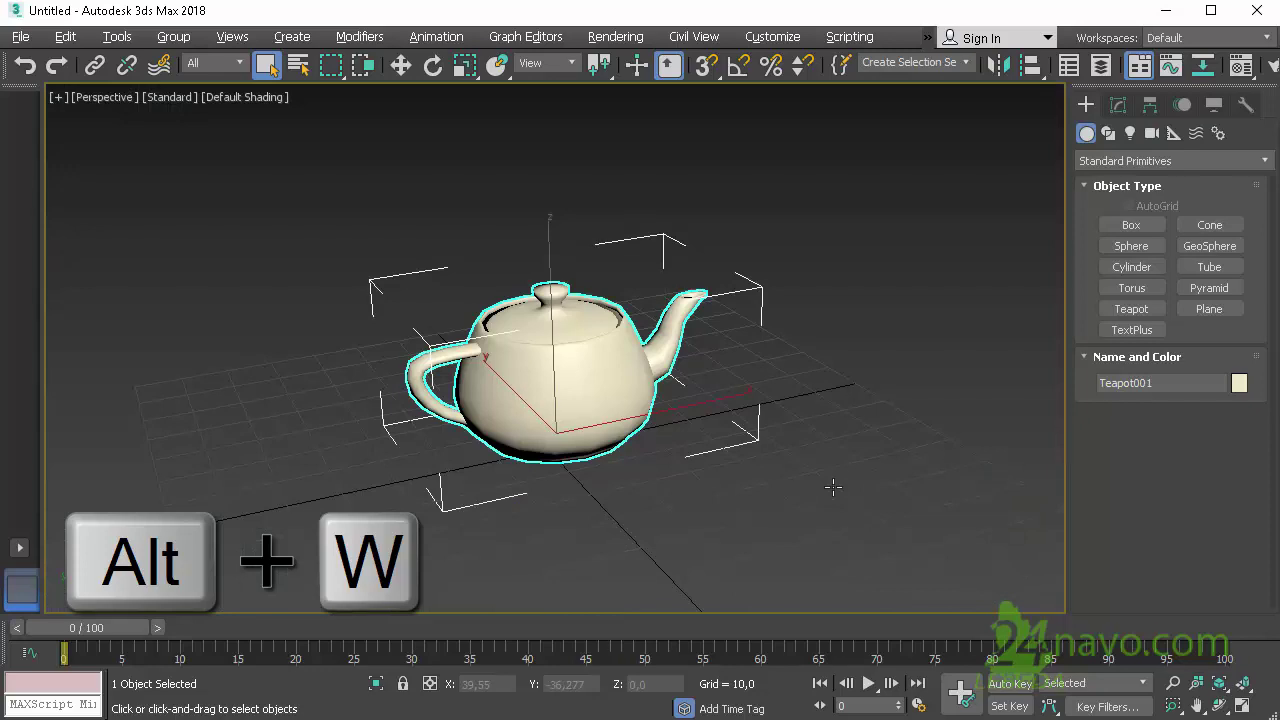
pyautogui.hotkey('alt', 'w')
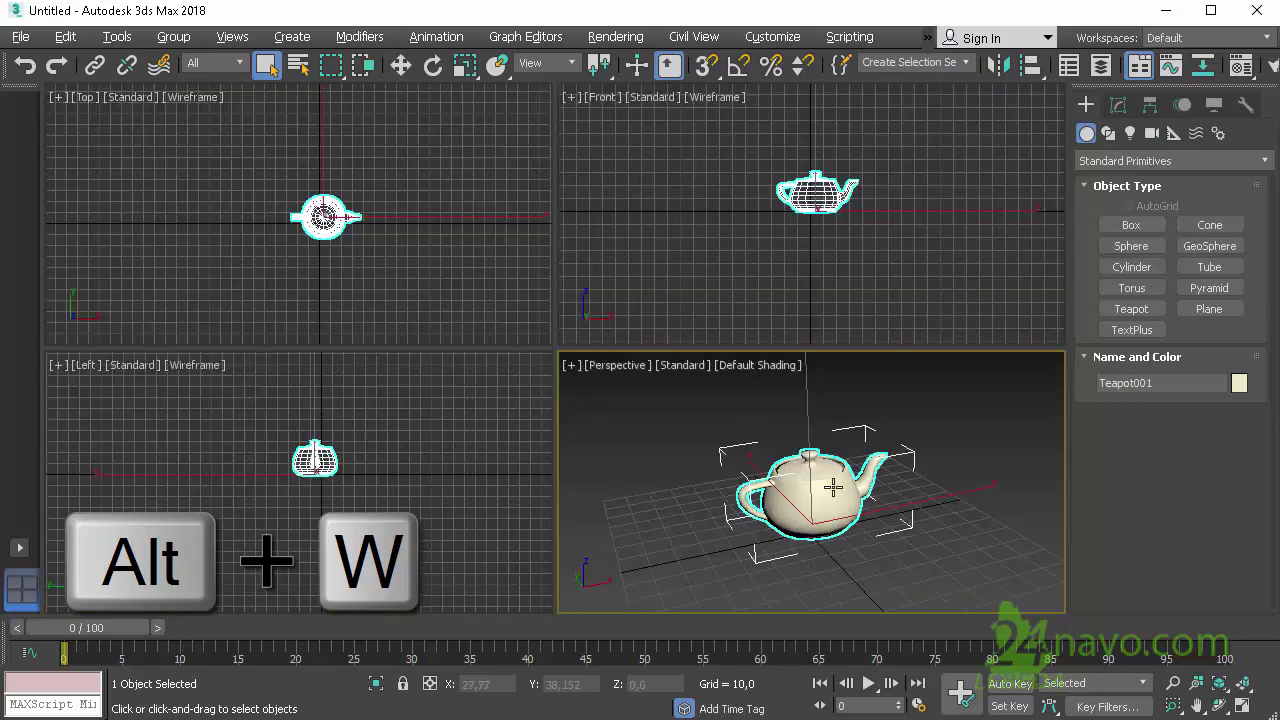
pyautogui.hotkey('alt', 'w')
pyautogui.hotkey('alt', 'w')
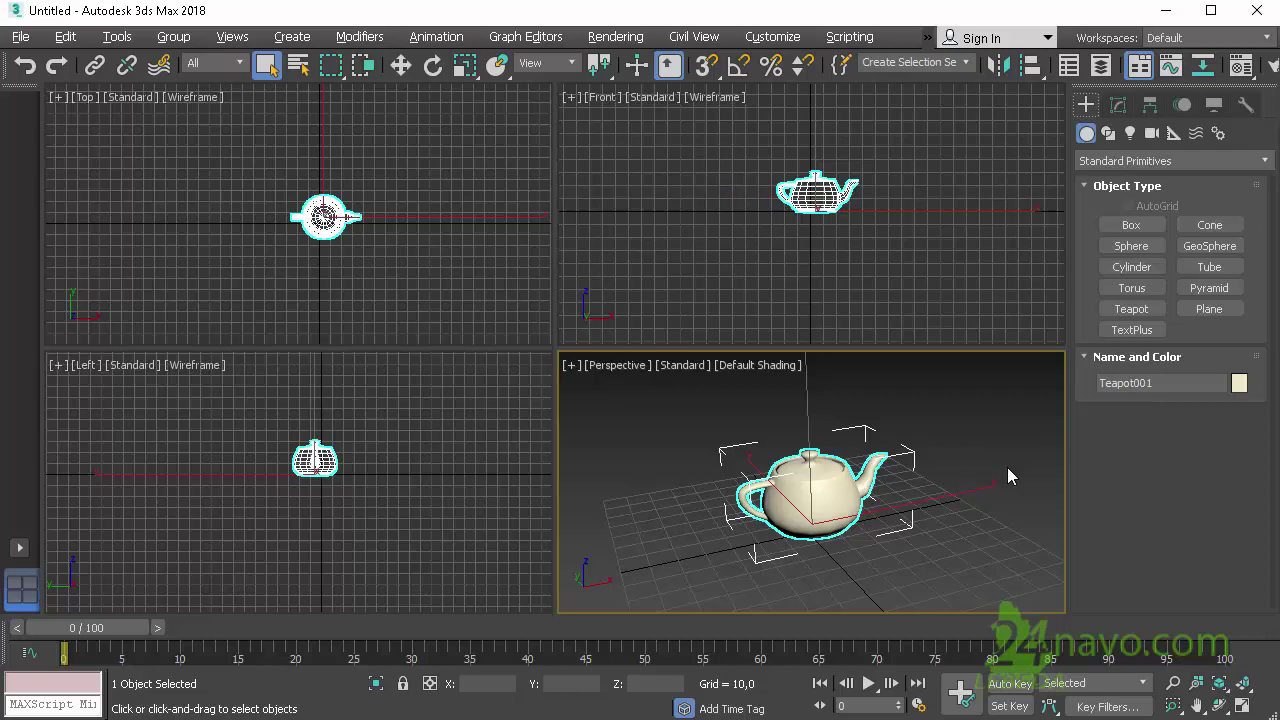
pyautogui.press('q')
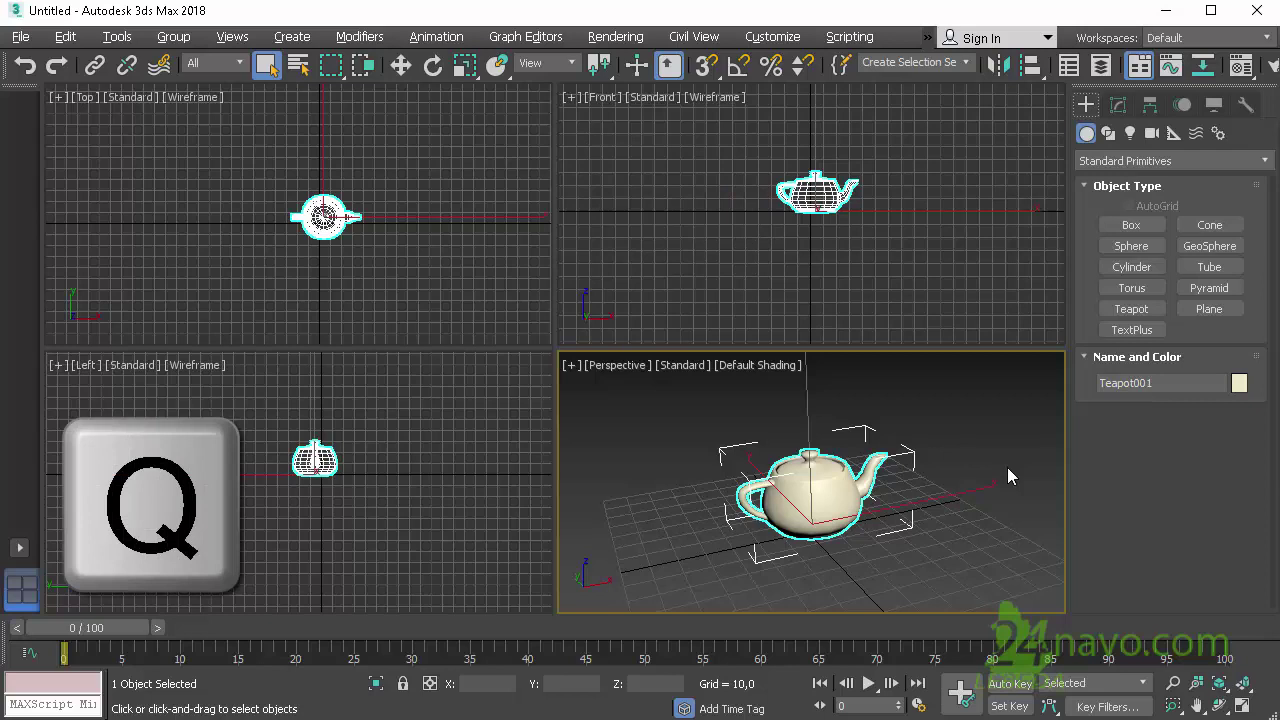
pyautogui.rightClick(397, 127)
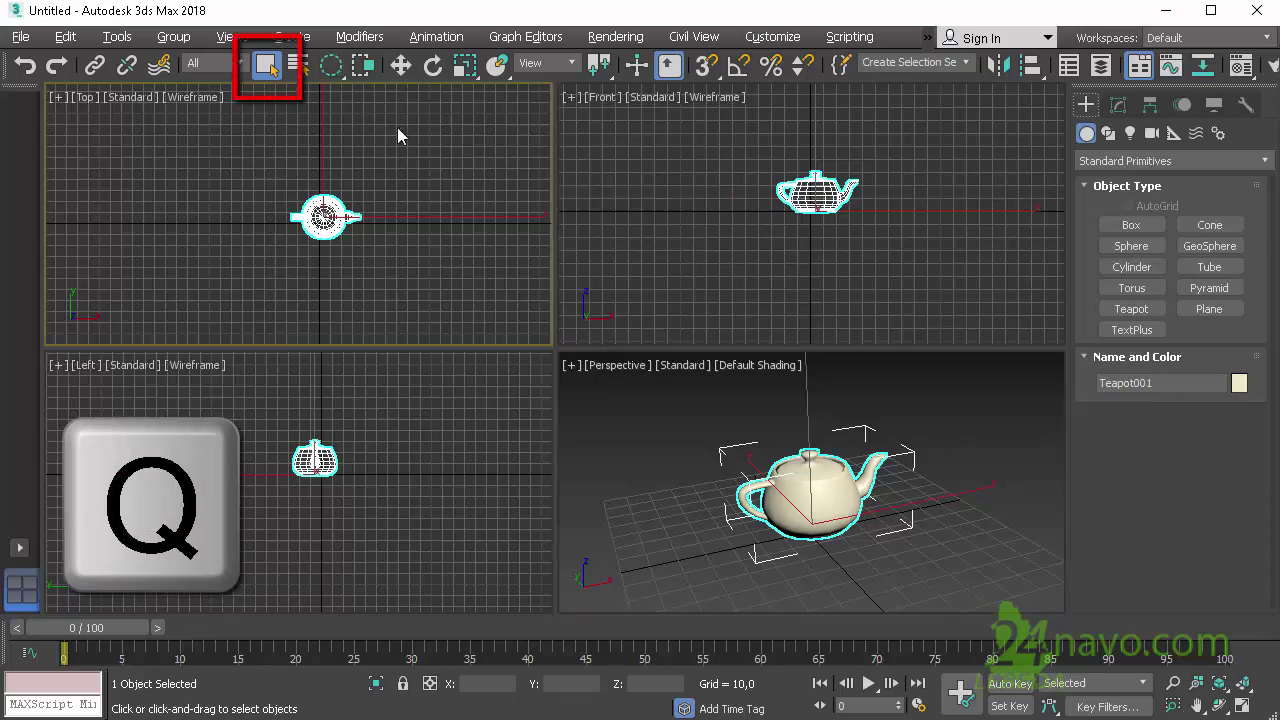
pyautogui.rightClick(655, 382)
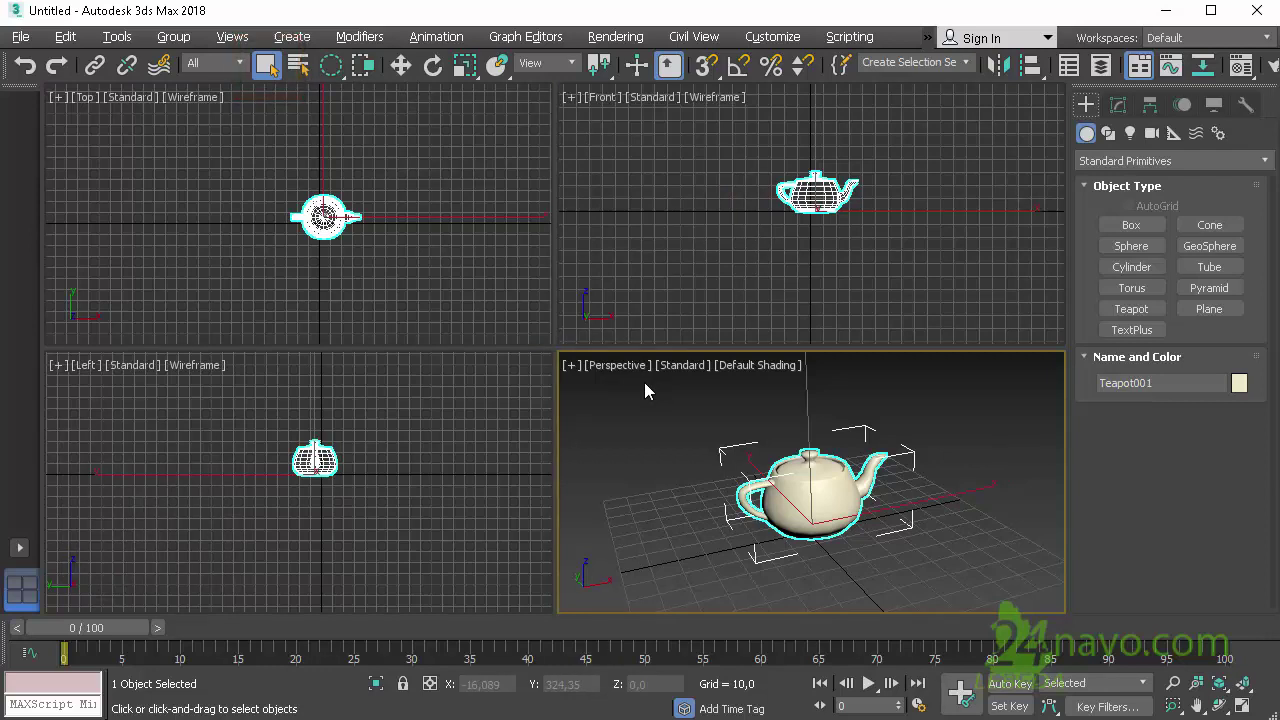
pyautogui.press('w')
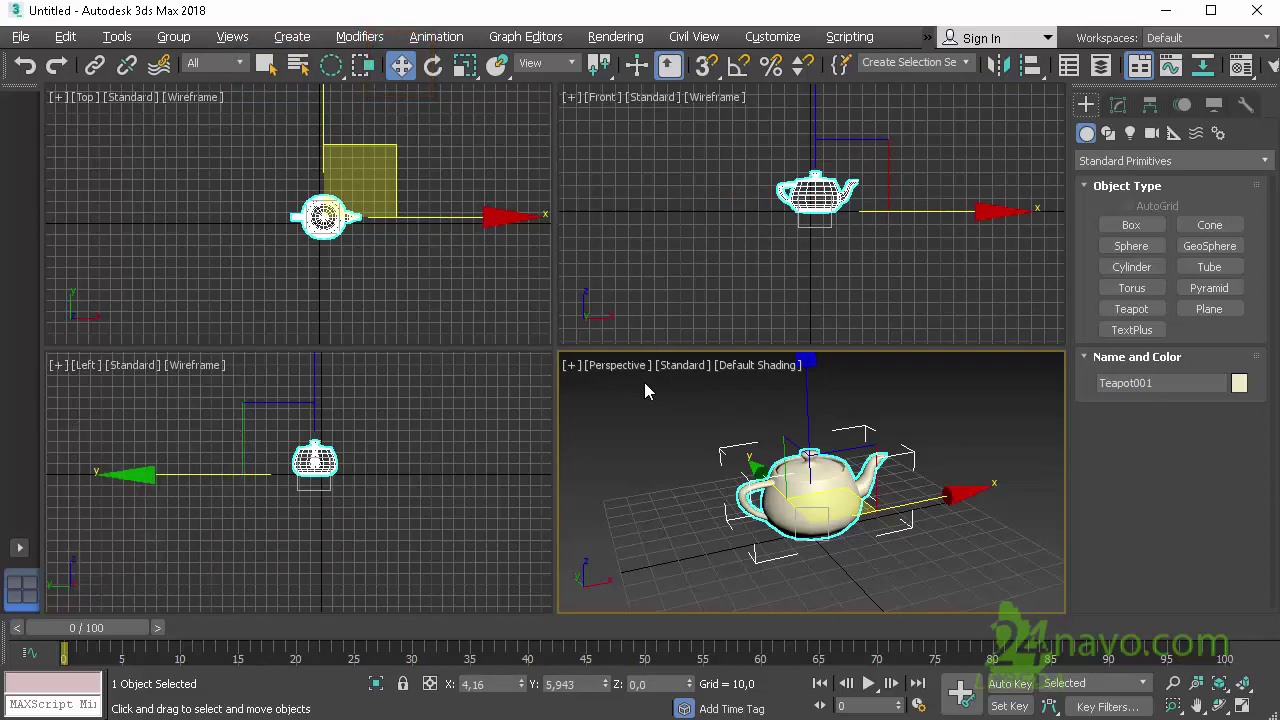
# Step: Cycle the teapot through Rotate (E) and Scale (R) modes, then back to Select (Q)
pyautogui.press('e')
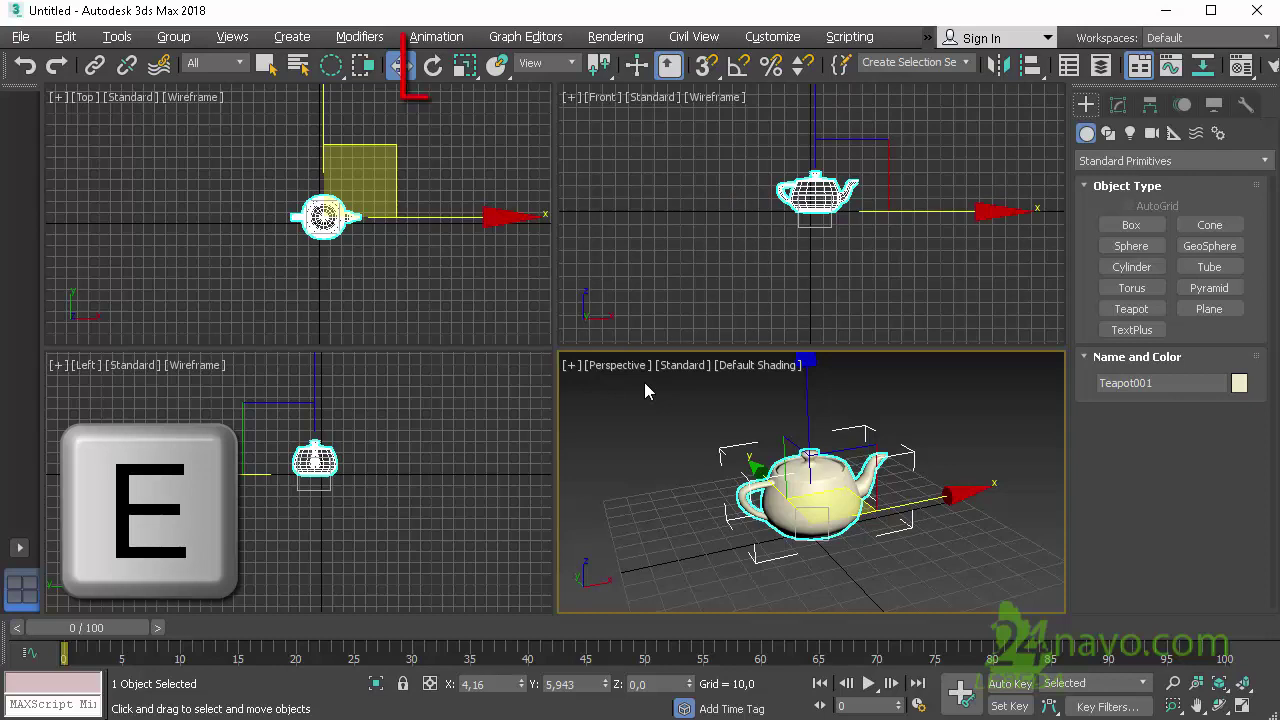
pyautogui.press('e')
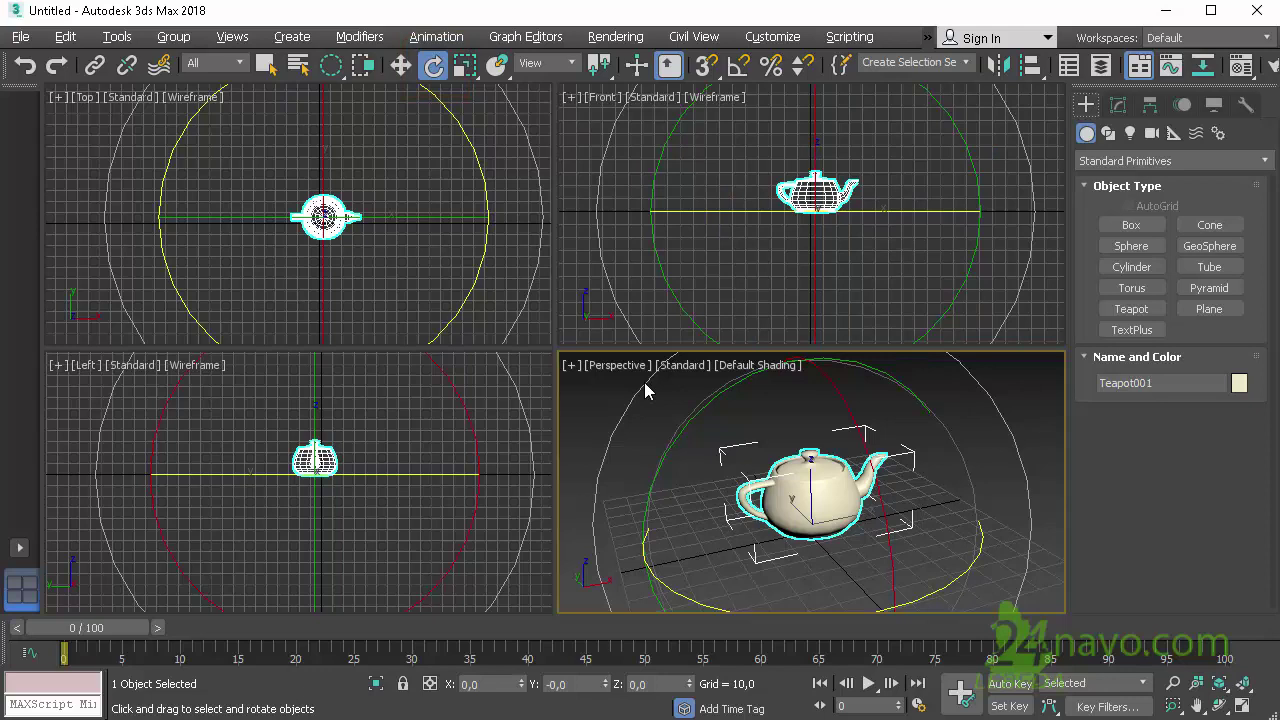
pyautogui.press('r')
pyautogui.press('r')
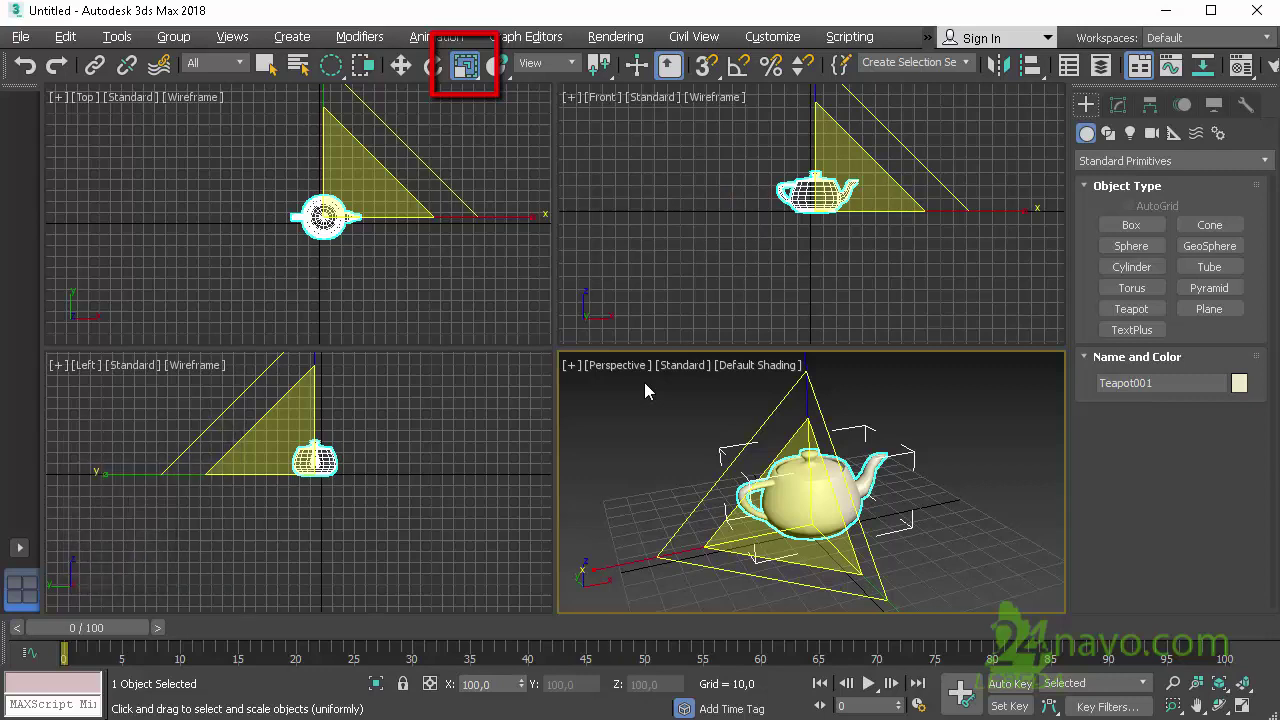
pyautogui.press('q')
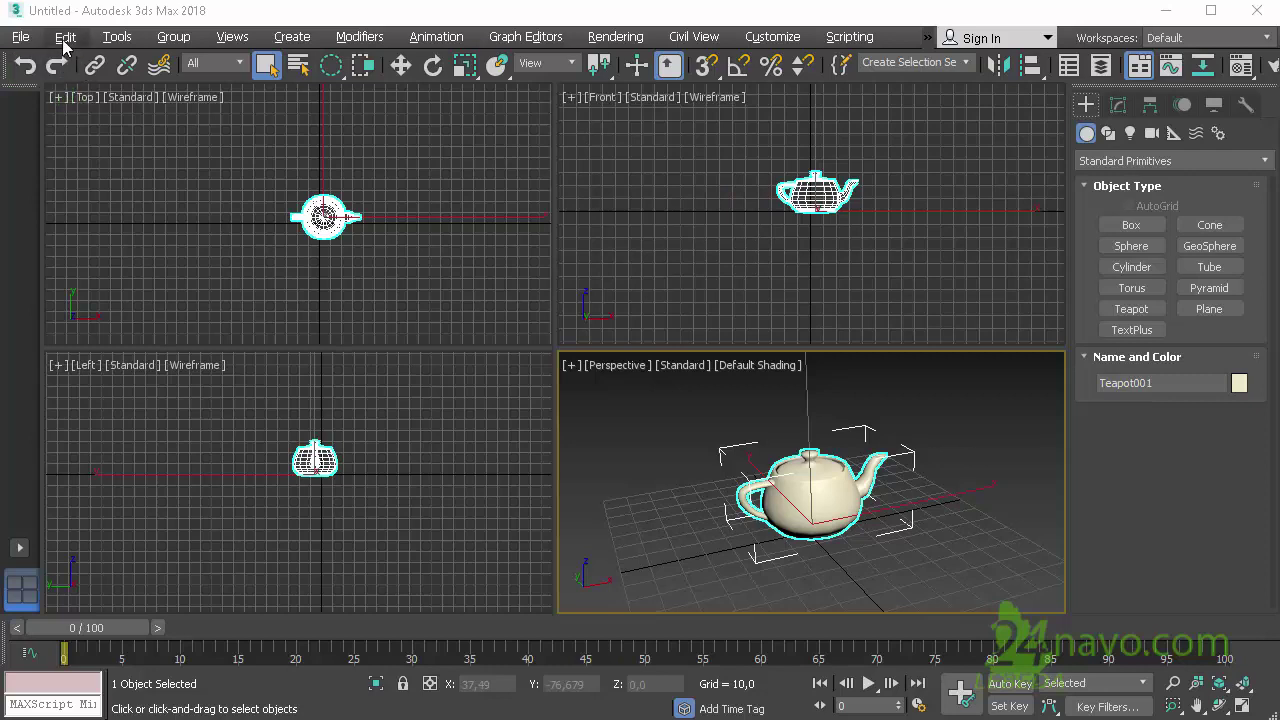
# Step: Undo three viewport view changes via Edit > Views > Undo View Change, then show the Customize menu
pyautogui.click(65, 40)
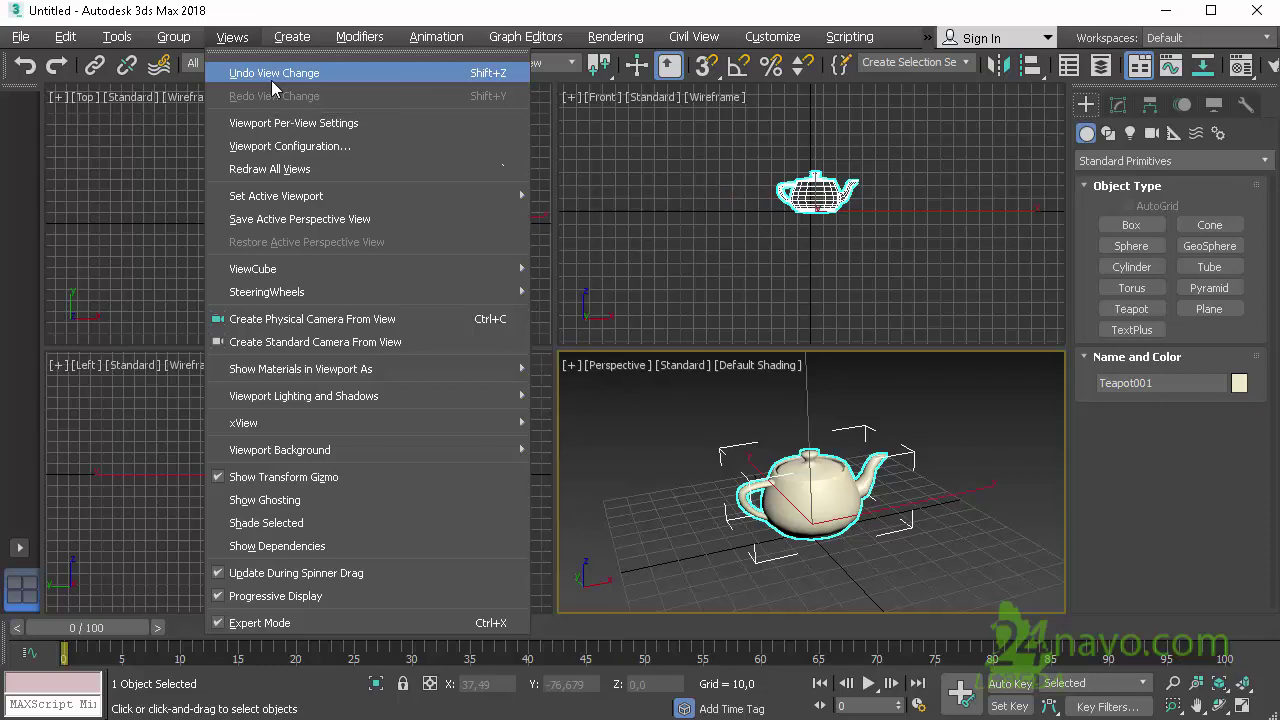
pyautogui.click(272, 73)
pyautogui.click(615, 36)
pyautogui.click(714, 6)
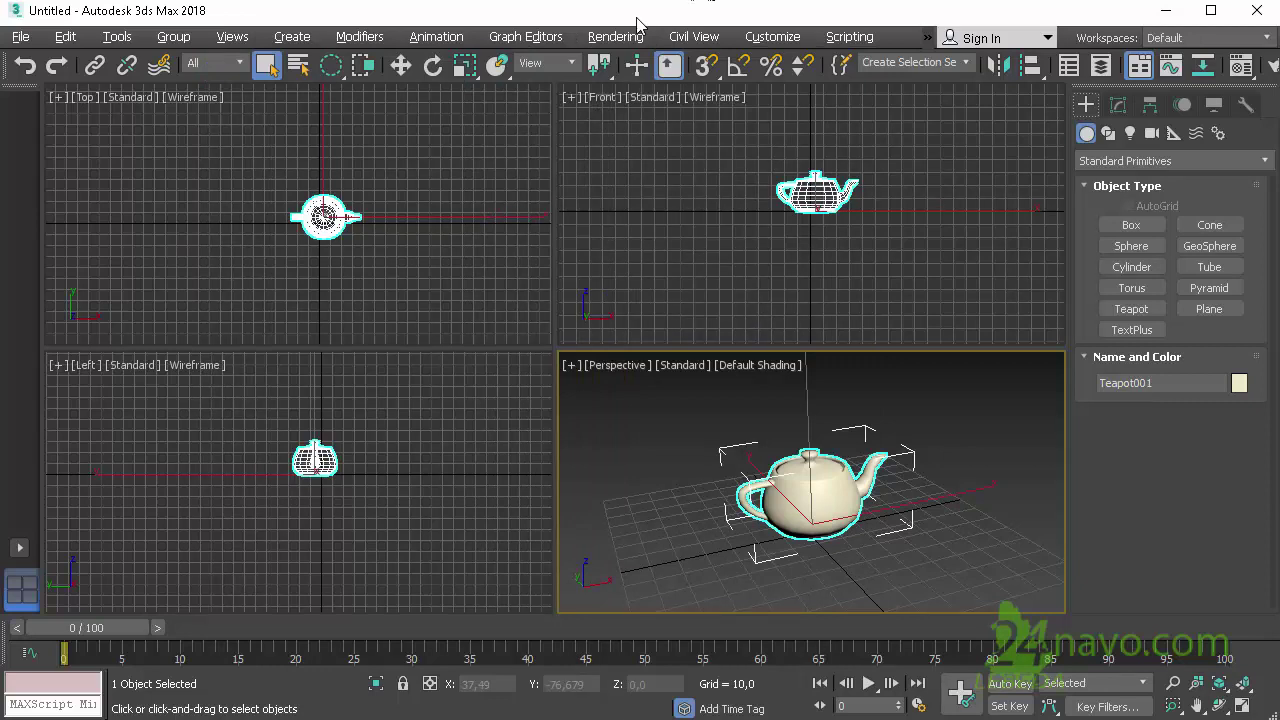
pyautogui.click(757, 40)
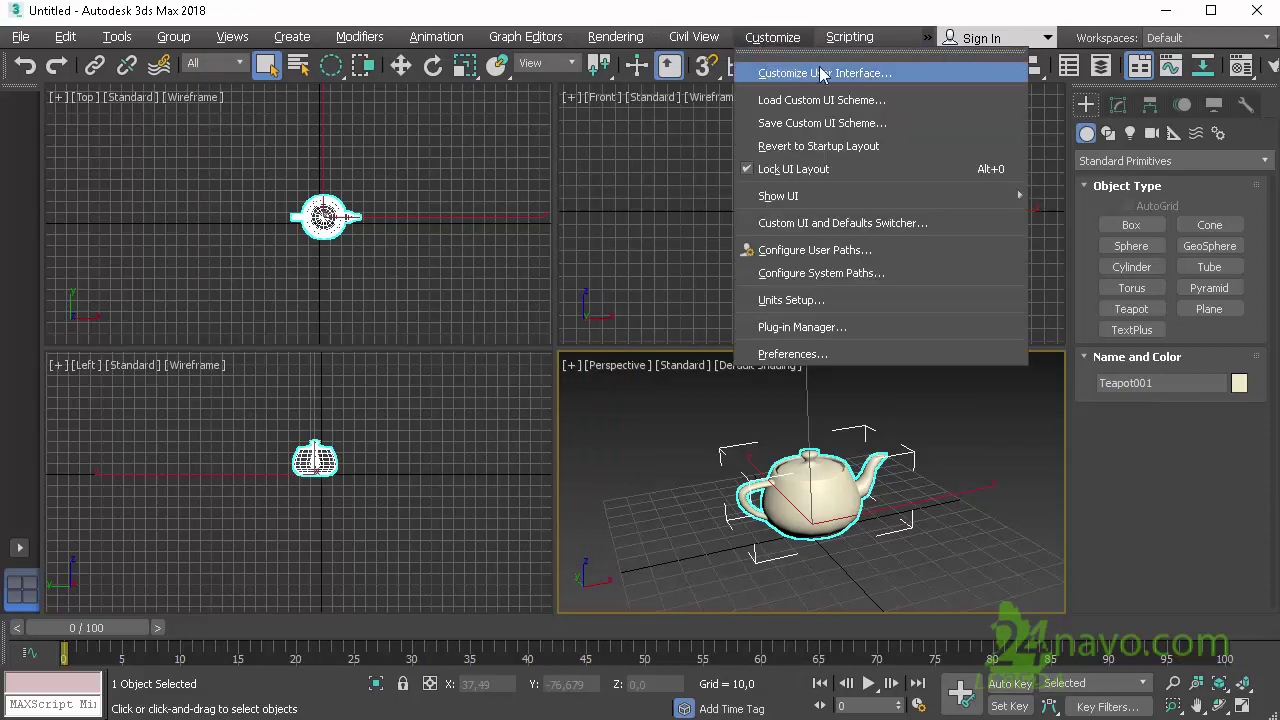
# Step: Find Save File's Ctrl+S shortcut in the Keyboard tab's File category
pyautogui.click(910, 80)
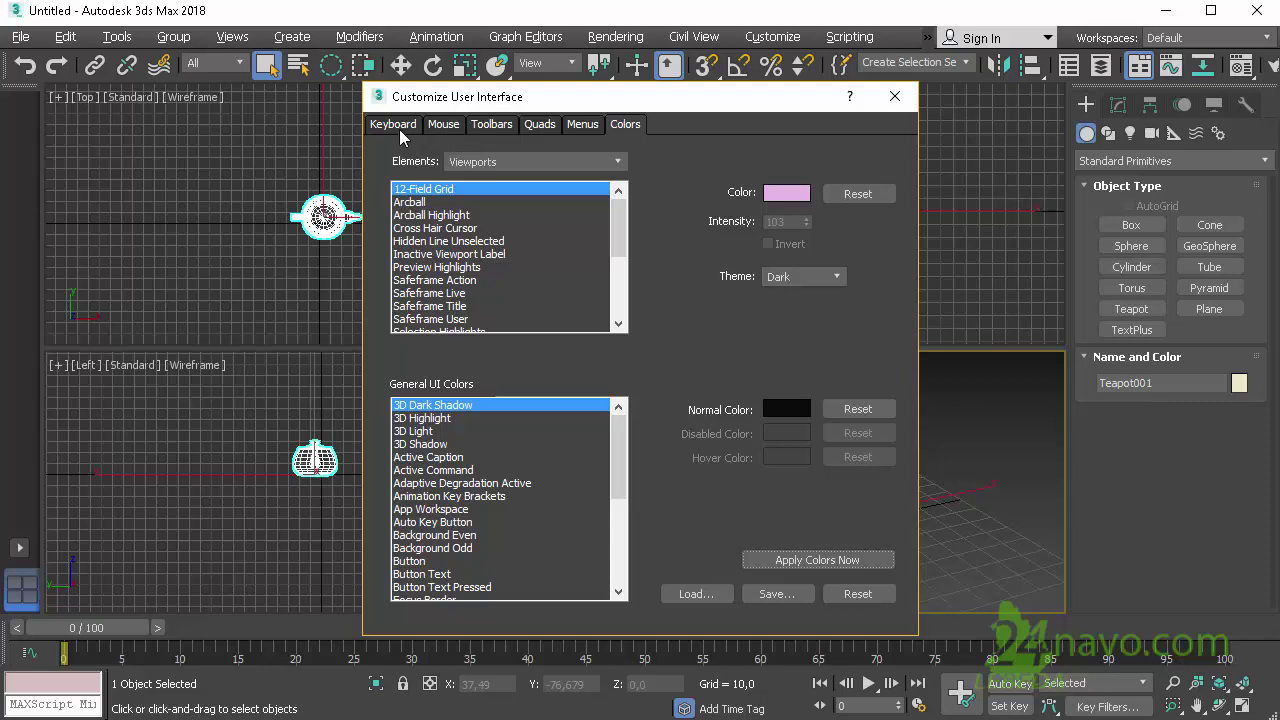
pyautogui.click(399, 129)
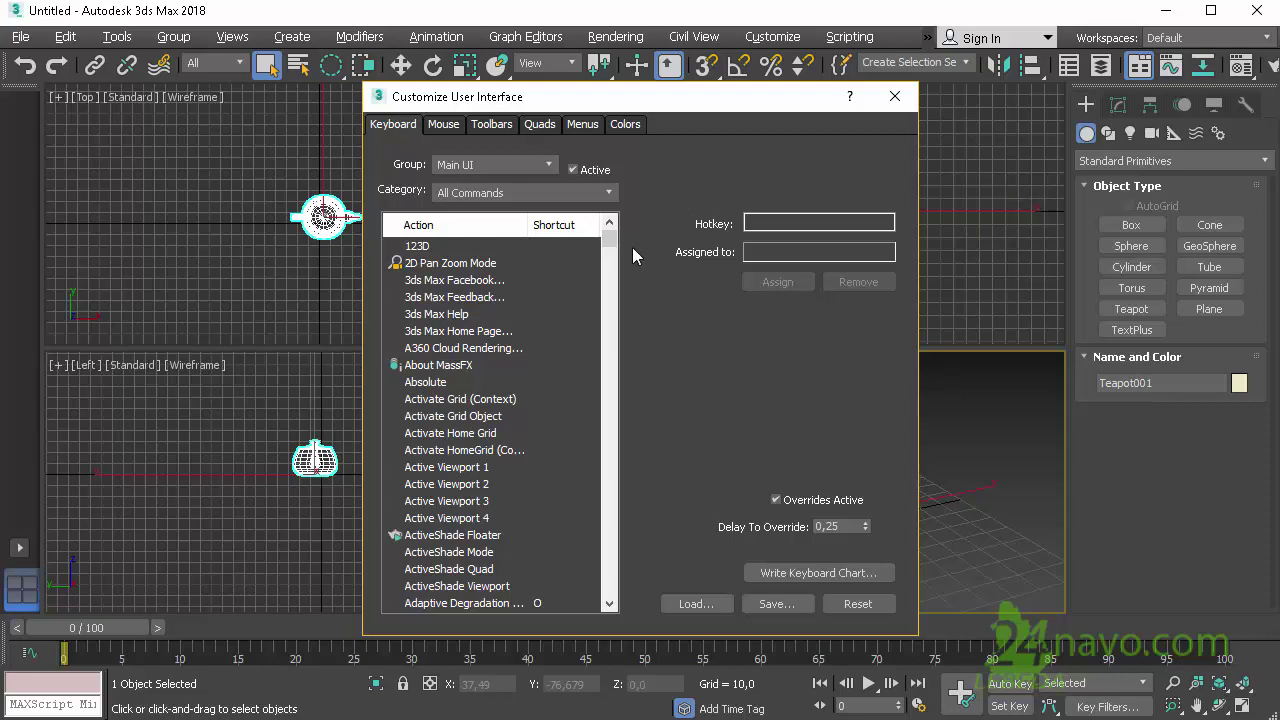
pyautogui.click(608, 193)
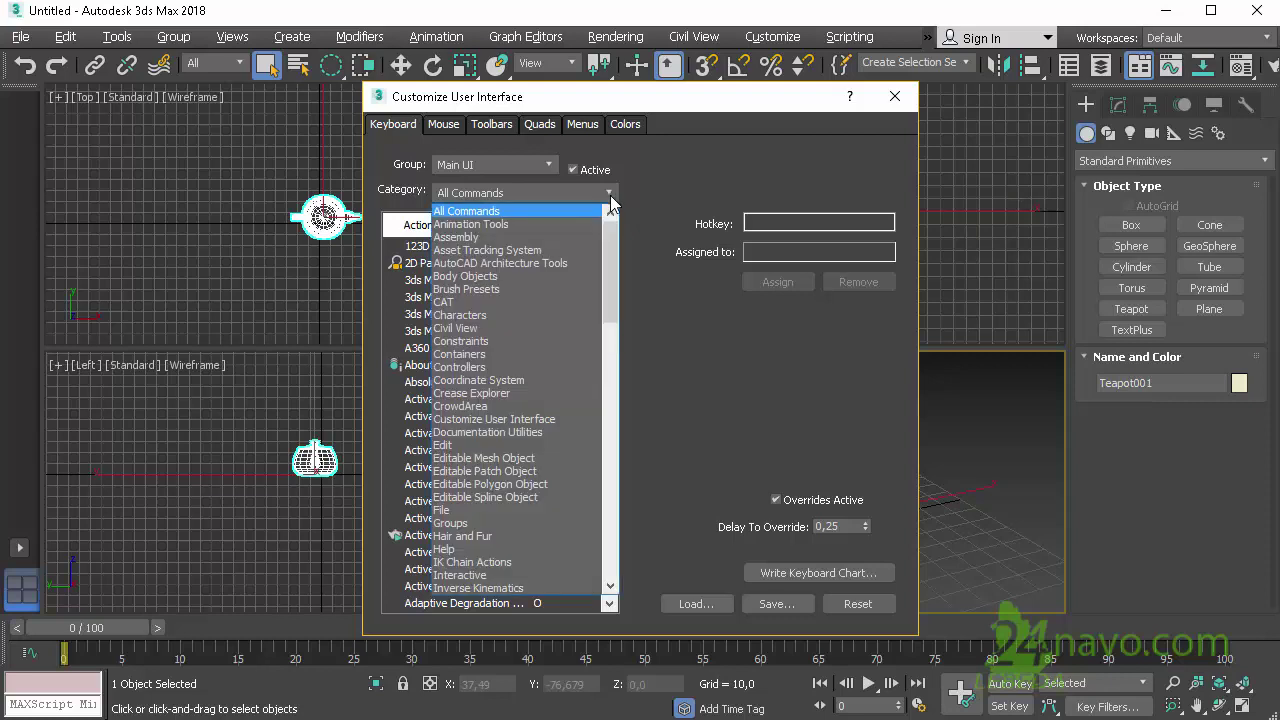
pyautogui.click(465, 512)
pyautogui.moveTo(612, 285)
pyautogui.mouseDown()
pyautogui.moveTo(589, 476)
pyautogui.moveTo(603, 523)
pyautogui.mouseUp()
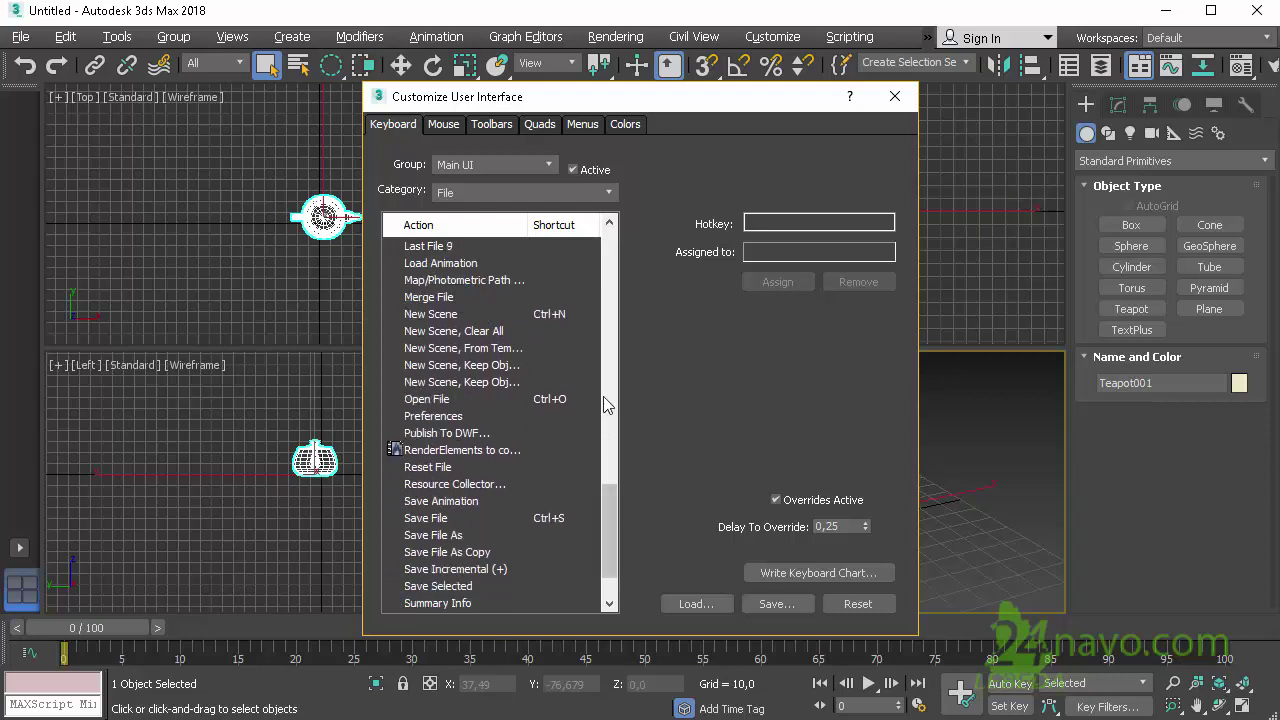
pyautogui.click(440, 521)
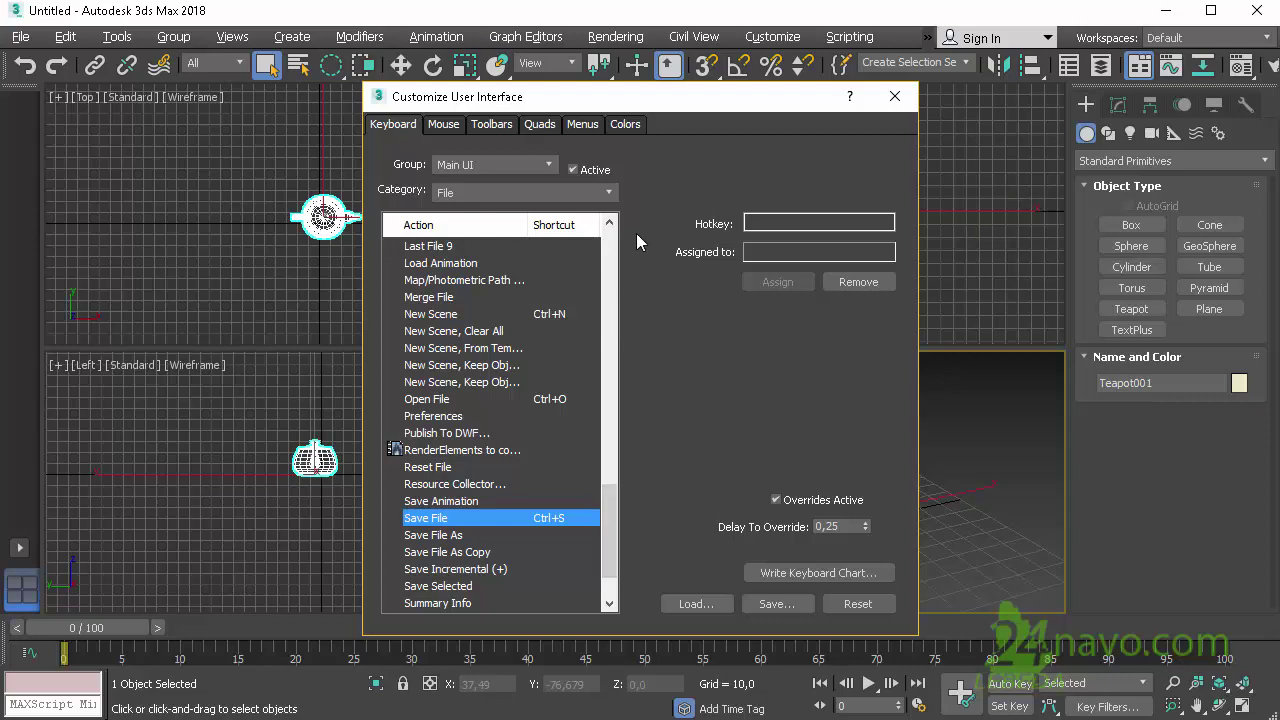
# Step: Move through the Mouse, Toolbars, Quads and Menus tabs to reach the Colors settings
pyautogui.click(443, 124)
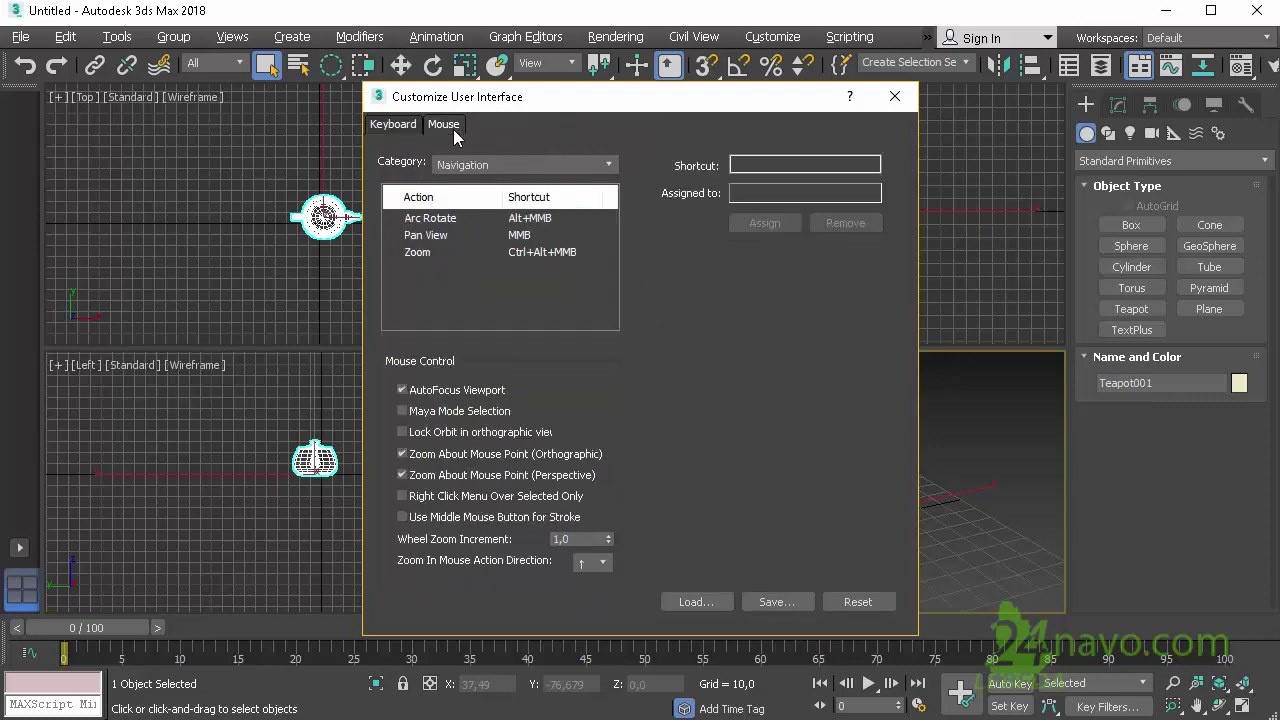
pyautogui.click(487, 124)
pyautogui.click(536, 124)
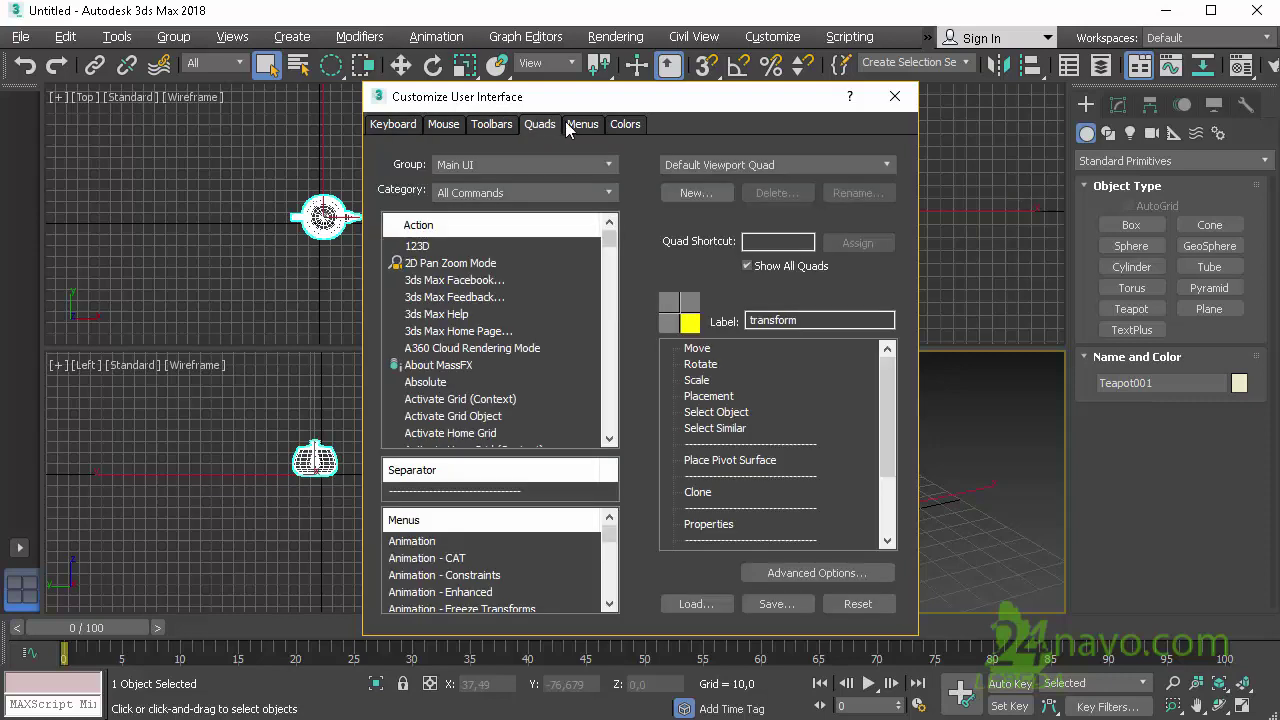
pyautogui.click(579, 124)
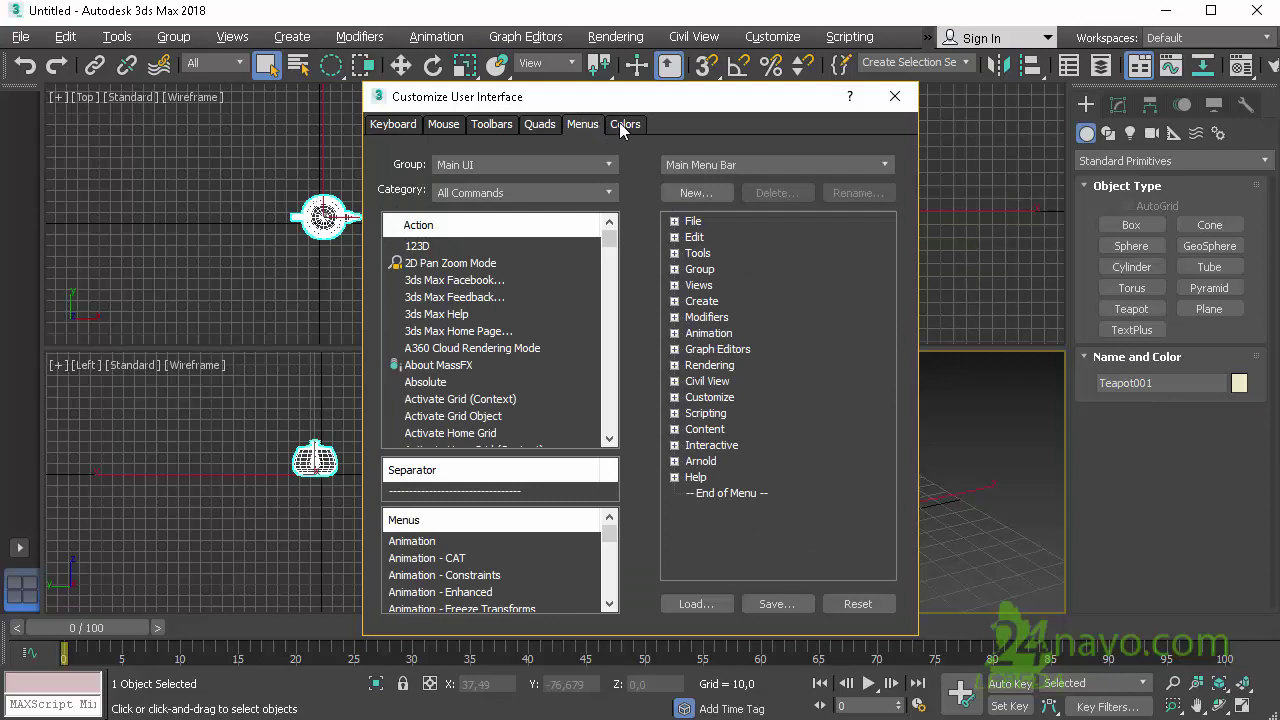
pyautogui.click(625, 125)
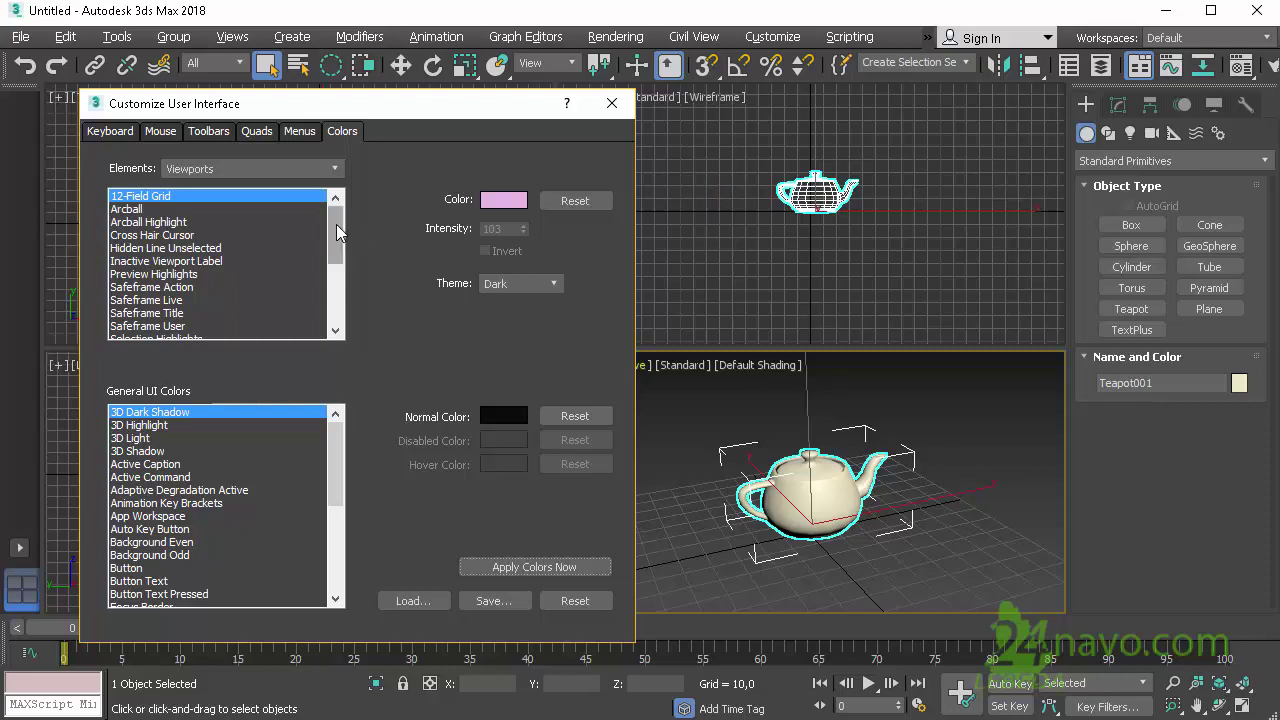
# Step: Select Selection Highlights in the Colors list and reselect the teapot to see its cyan outline
pyautogui.moveTo(336, 224); pyautogui.dragTo(338, 227)
pyautogui.click(203, 328)
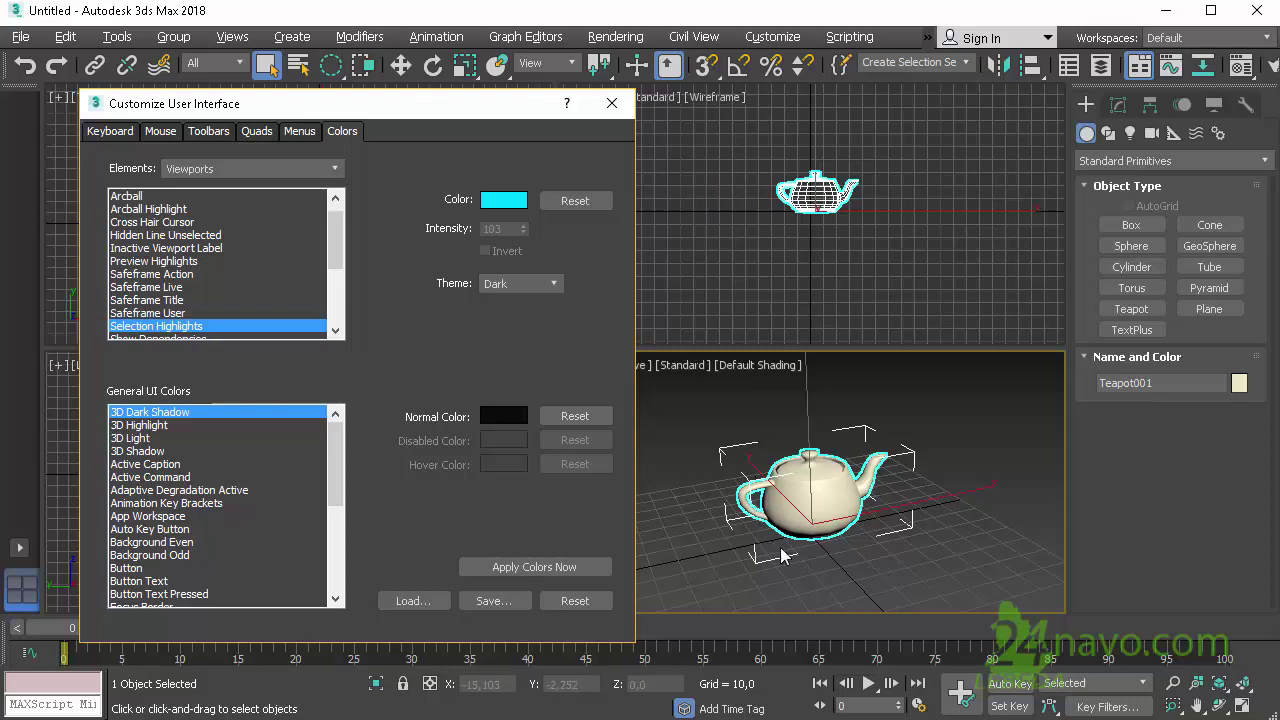
pyautogui.click(972, 523)
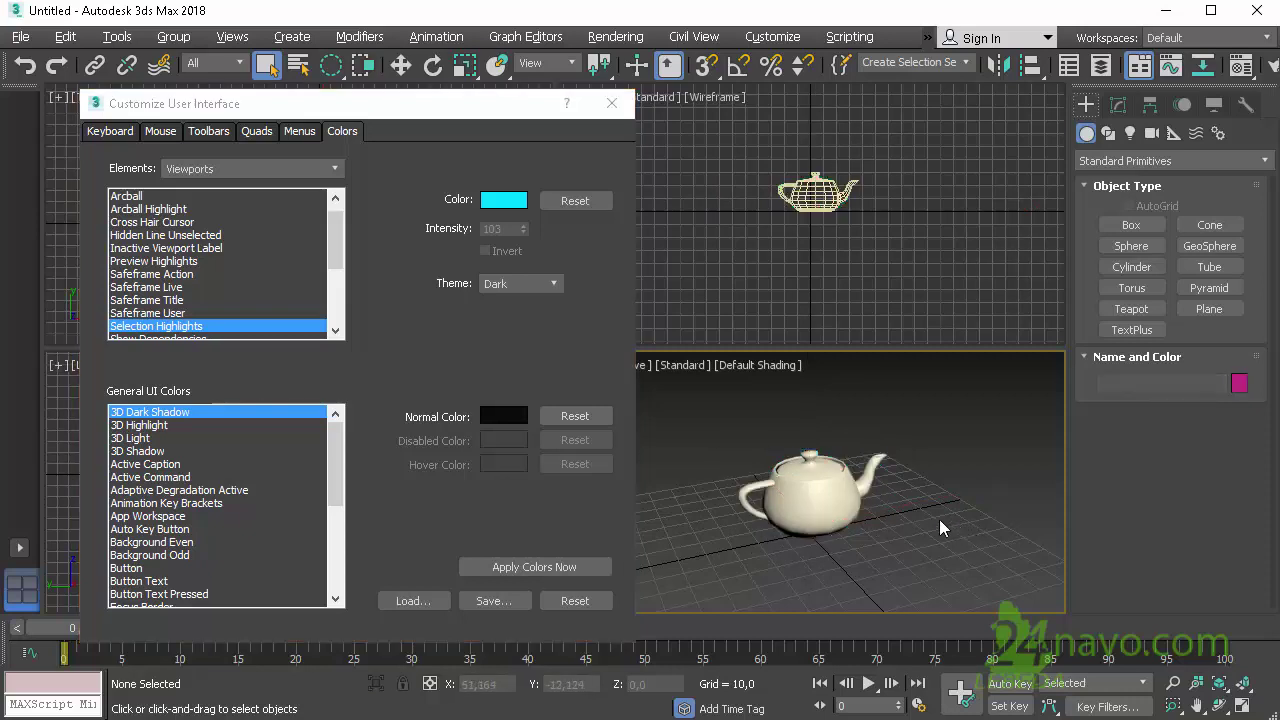
pyautogui.click(840, 508)
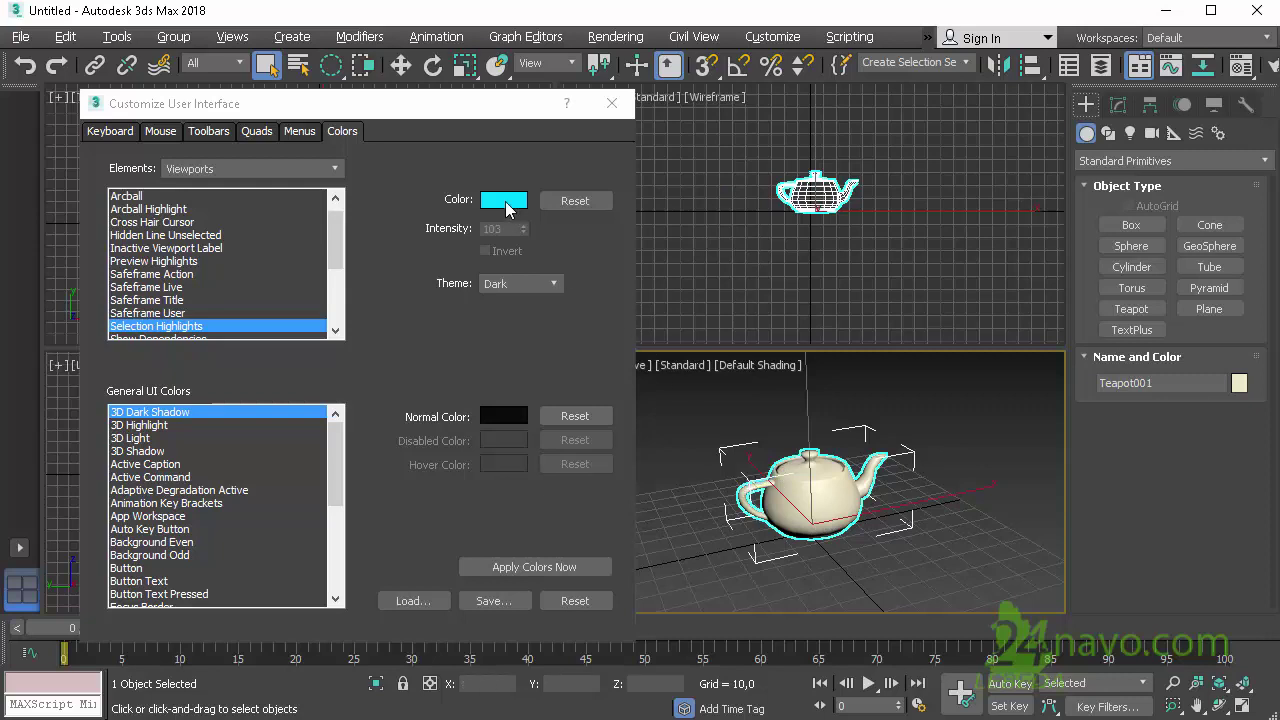
# Step: Set the Selection Highlights colour to pure red (R255 G0 B0)
pyautogui.click(506, 201)
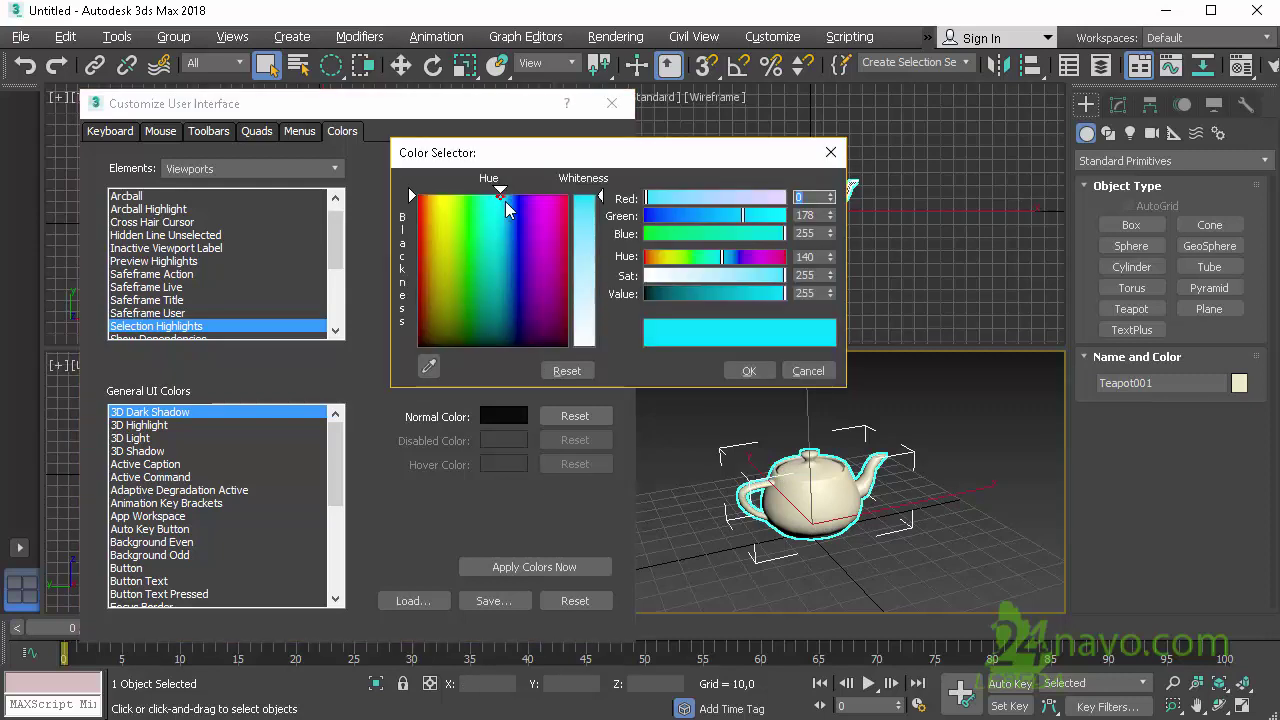
pyautogui.click(417, 195)
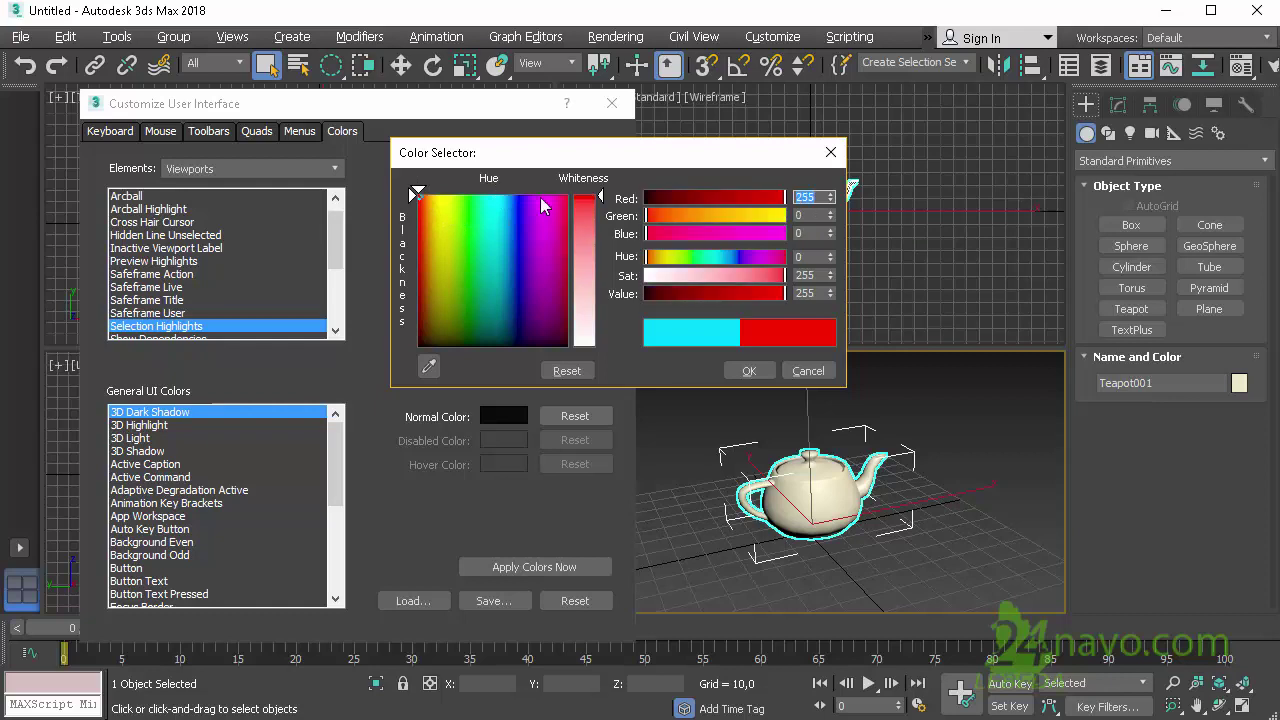
pyautogui.click(748, 370)
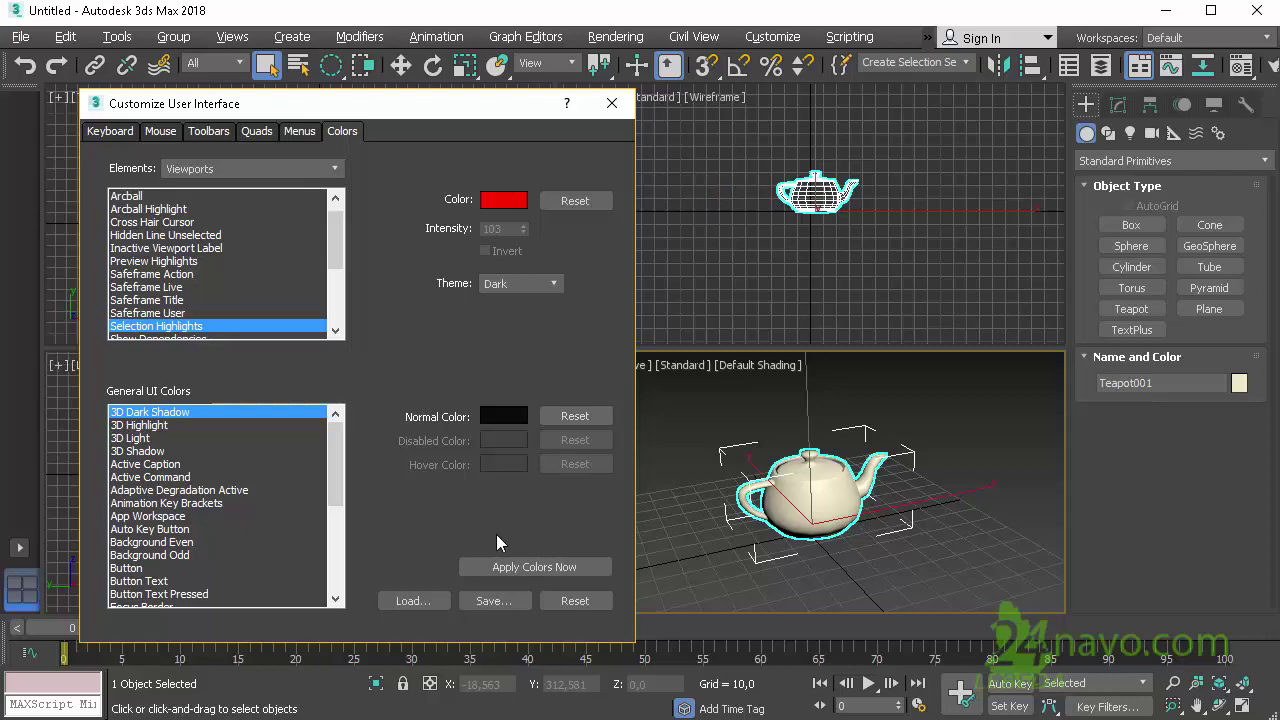
# Step: Save the custom colours to 1.clrx in the UI folder, then close the Customize User Interface dialog
pyautogui.click(501, 603)
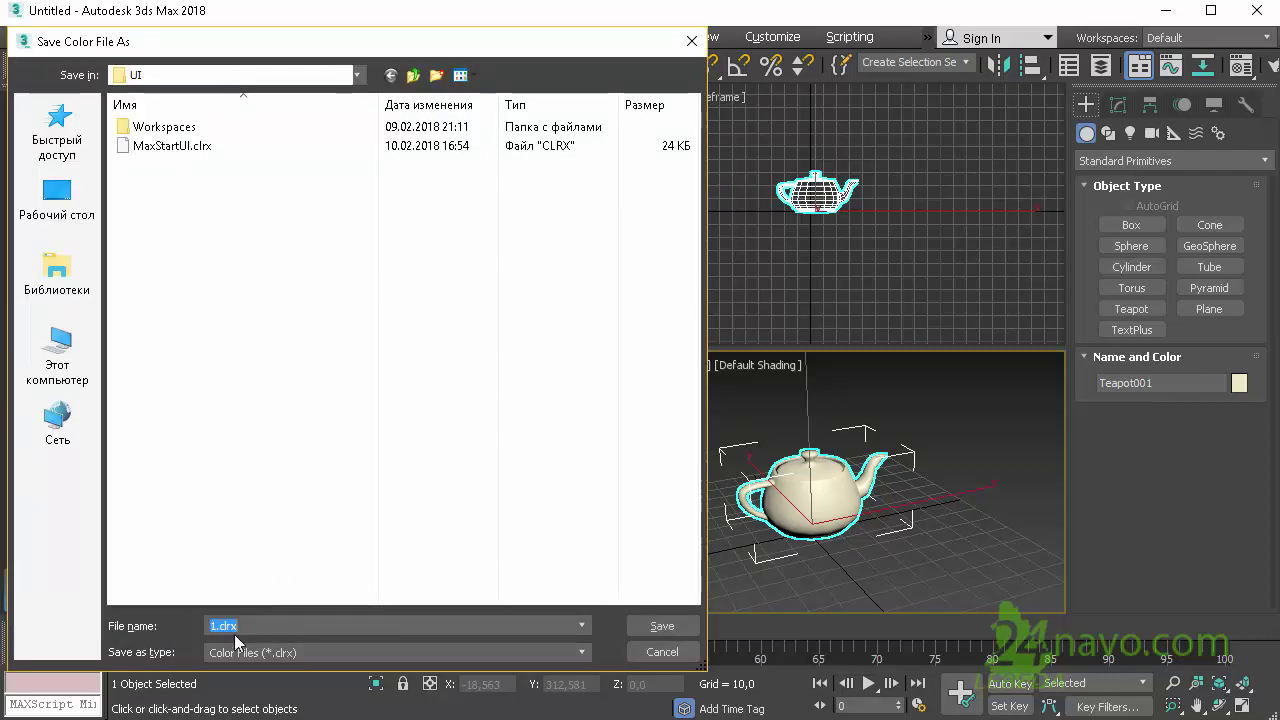
pyautogui.click(215, 628)
pyautogui.moveTo(214, 628); pyautogui.dragTo(254, 628)
pyautogui.click(255, 628)
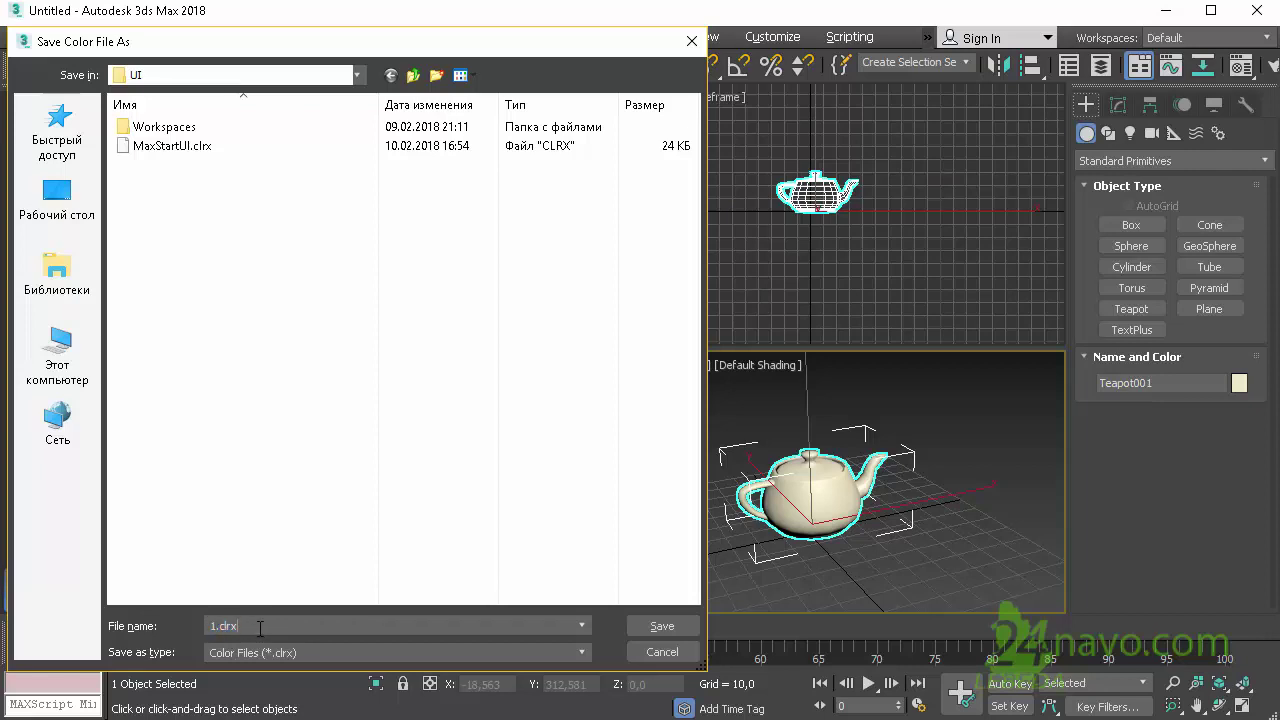
pyautogui.click(660, 626)
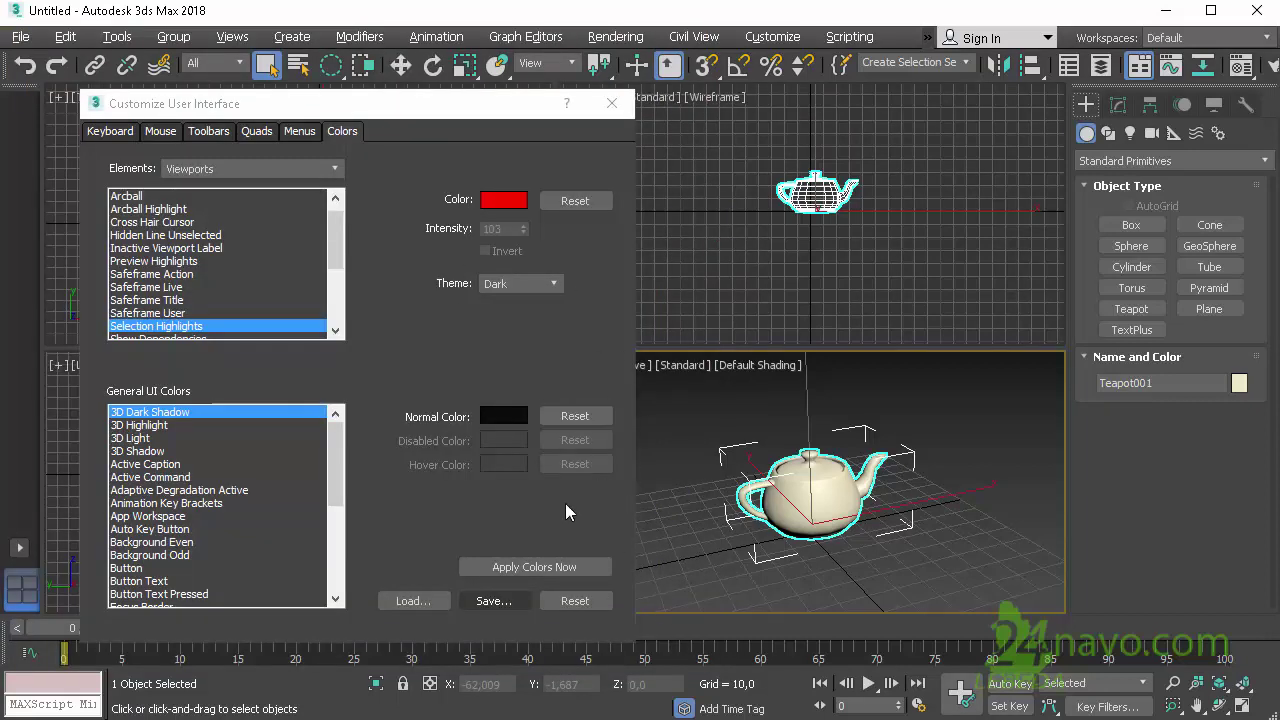
pyautogui.click(612, 104)
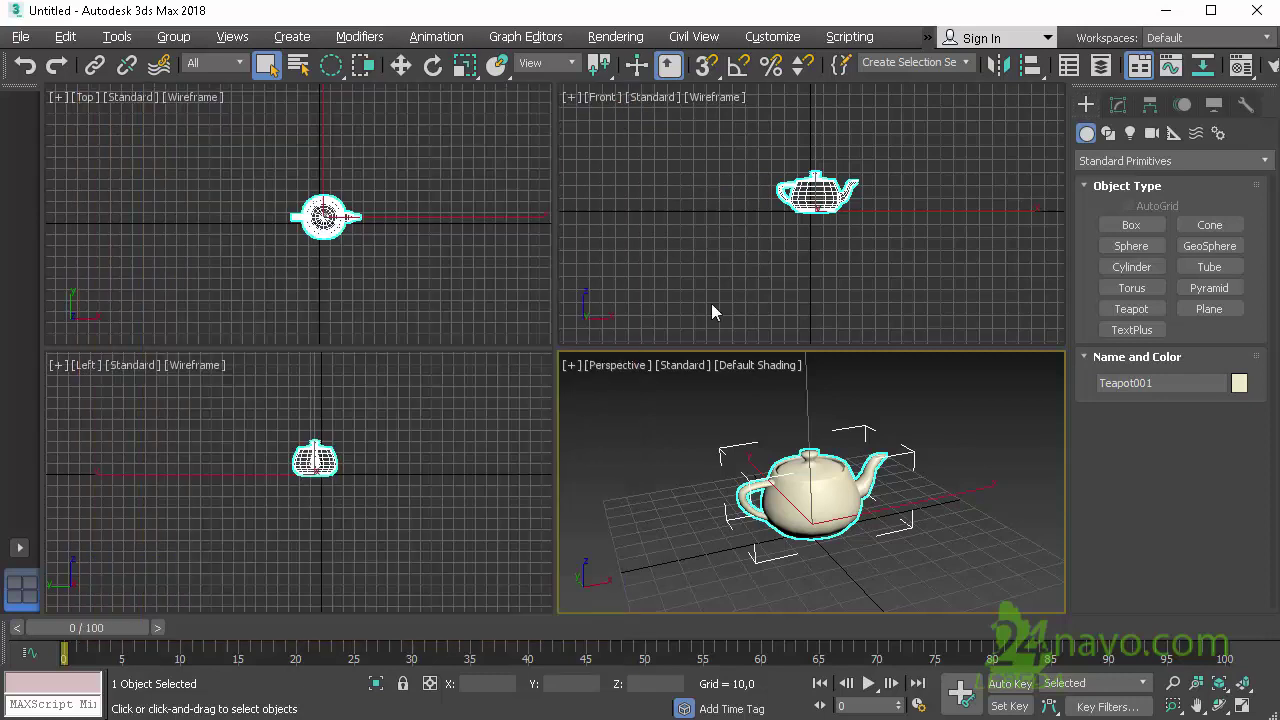
# Step: Deselect and reselect Teapot001 twice to check its new red selection outline
pyautogui.click(722, 433)
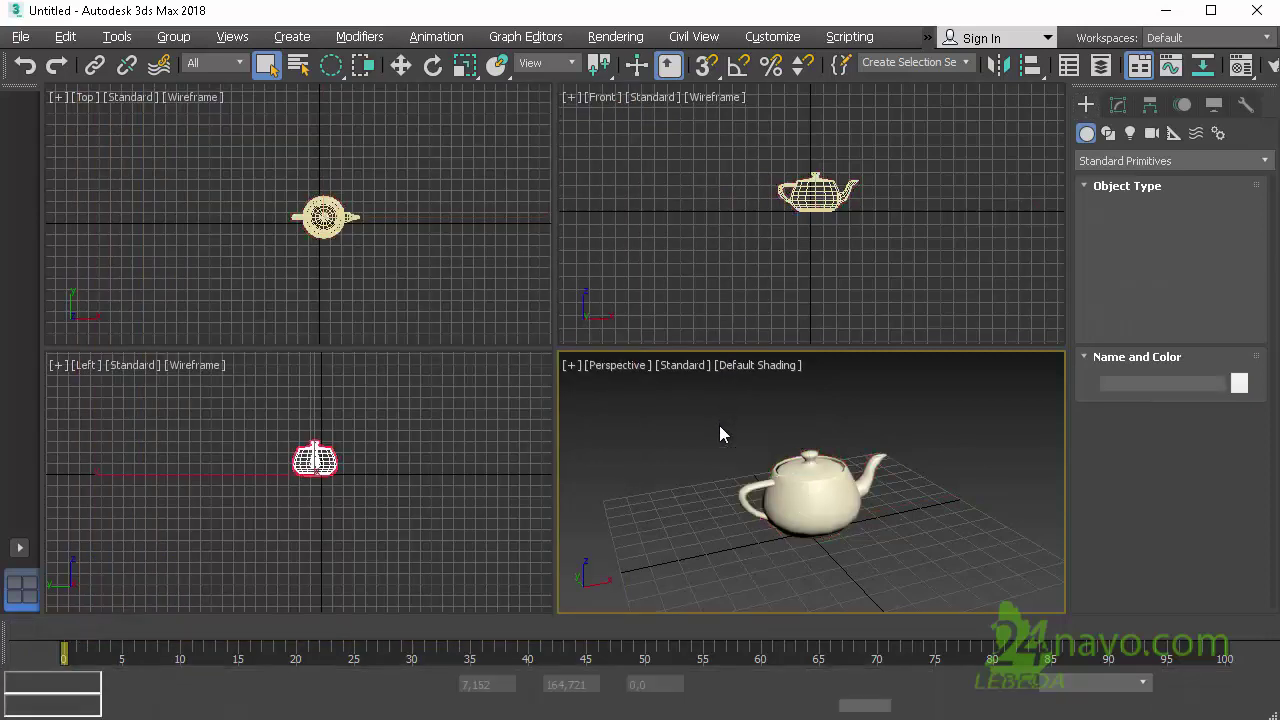
pyautogui.click(805, 470)
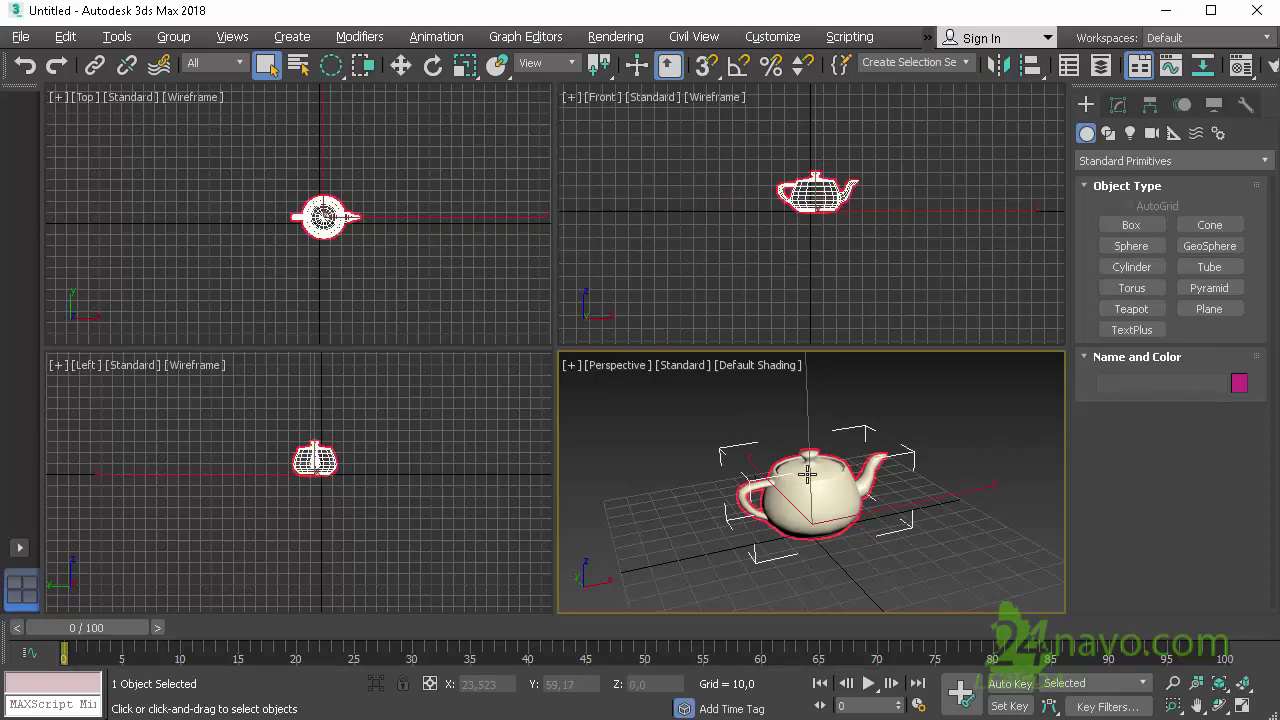
pyautogui.click(935, 486)
pyautogui.click(847, 484)
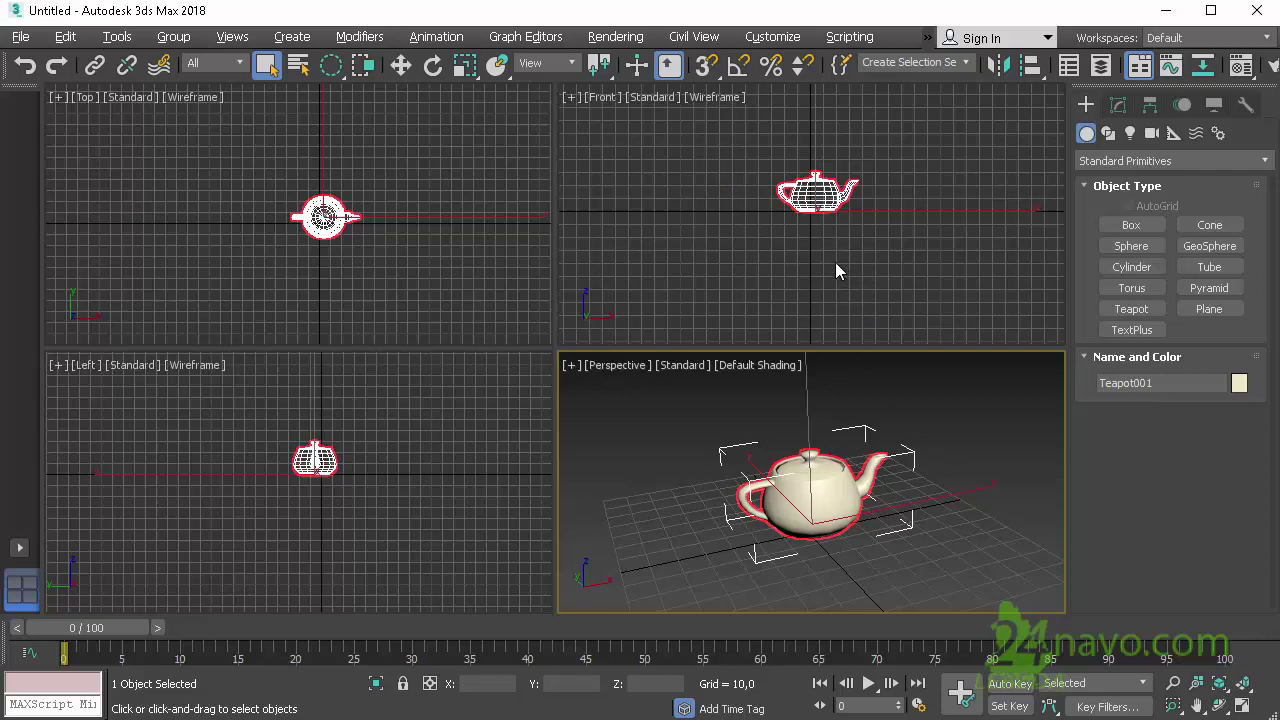
# Step: From Customize User Interface, select Selection Highlights and reset all colours to their startup defaults
pyautogui.click(767, 38)
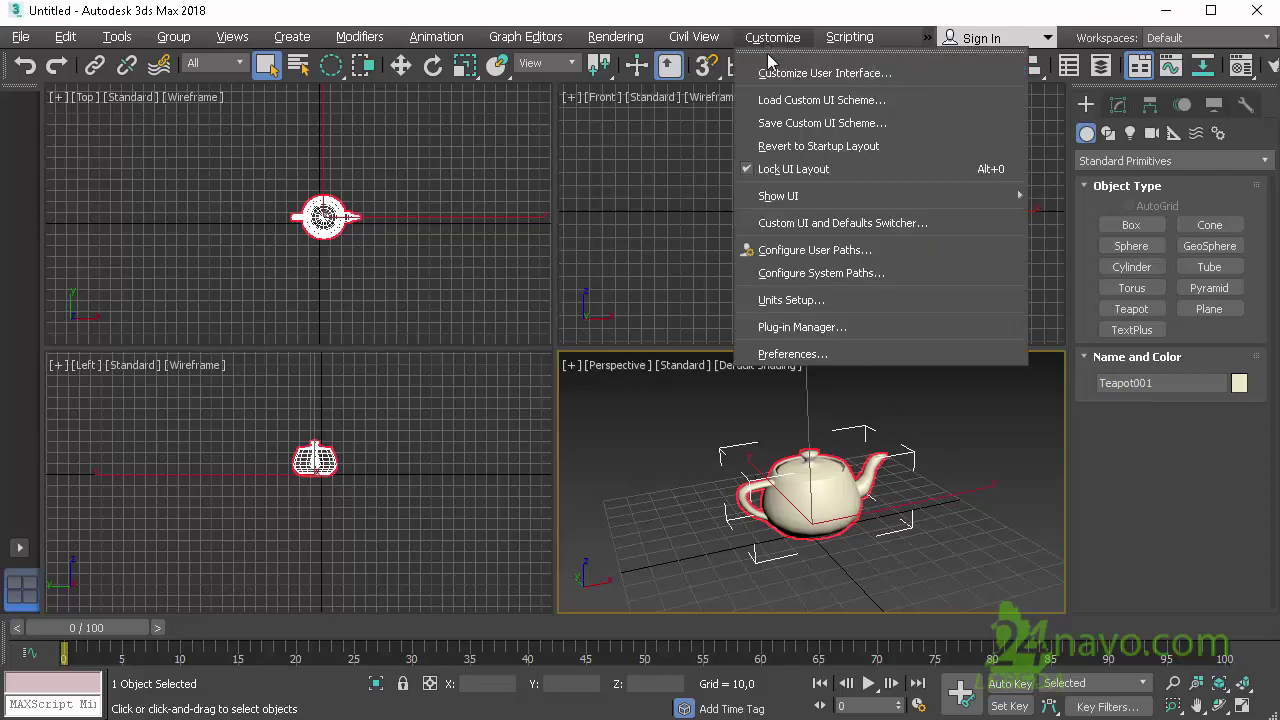
pyautogui.click(773, 75)
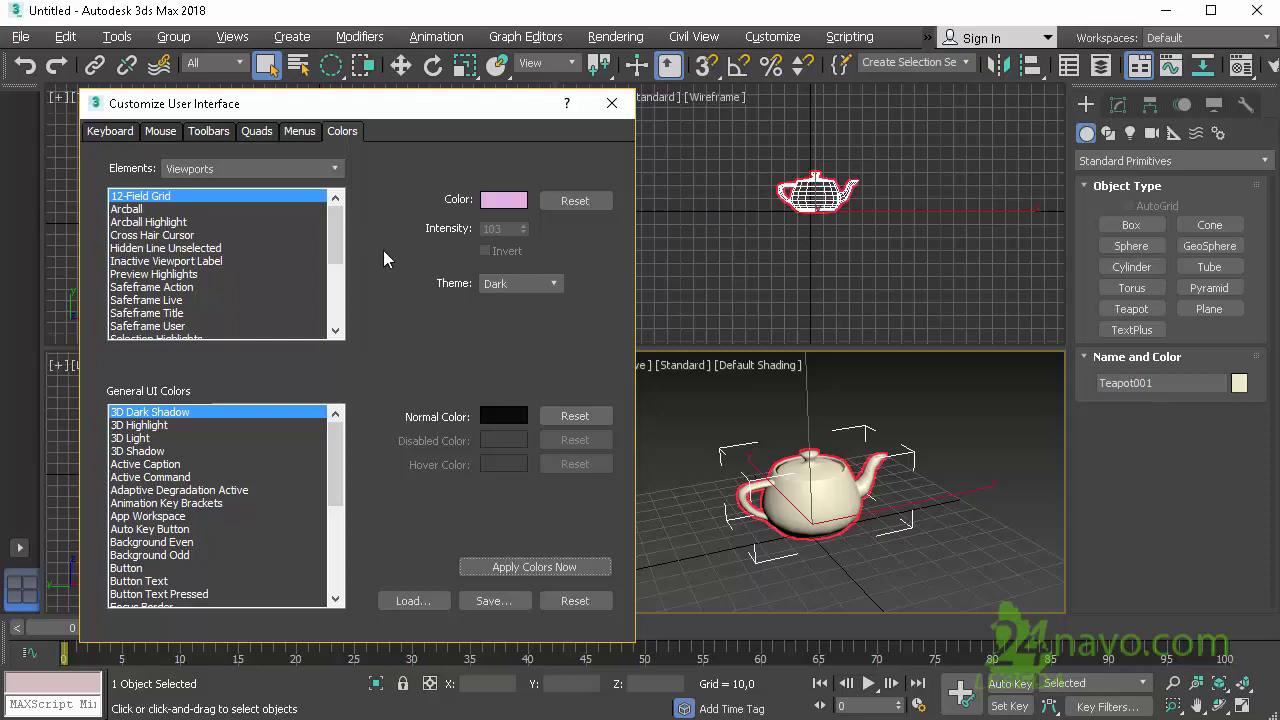
pyautogui.click(336, 331)
pyautogui.click(336, 331)
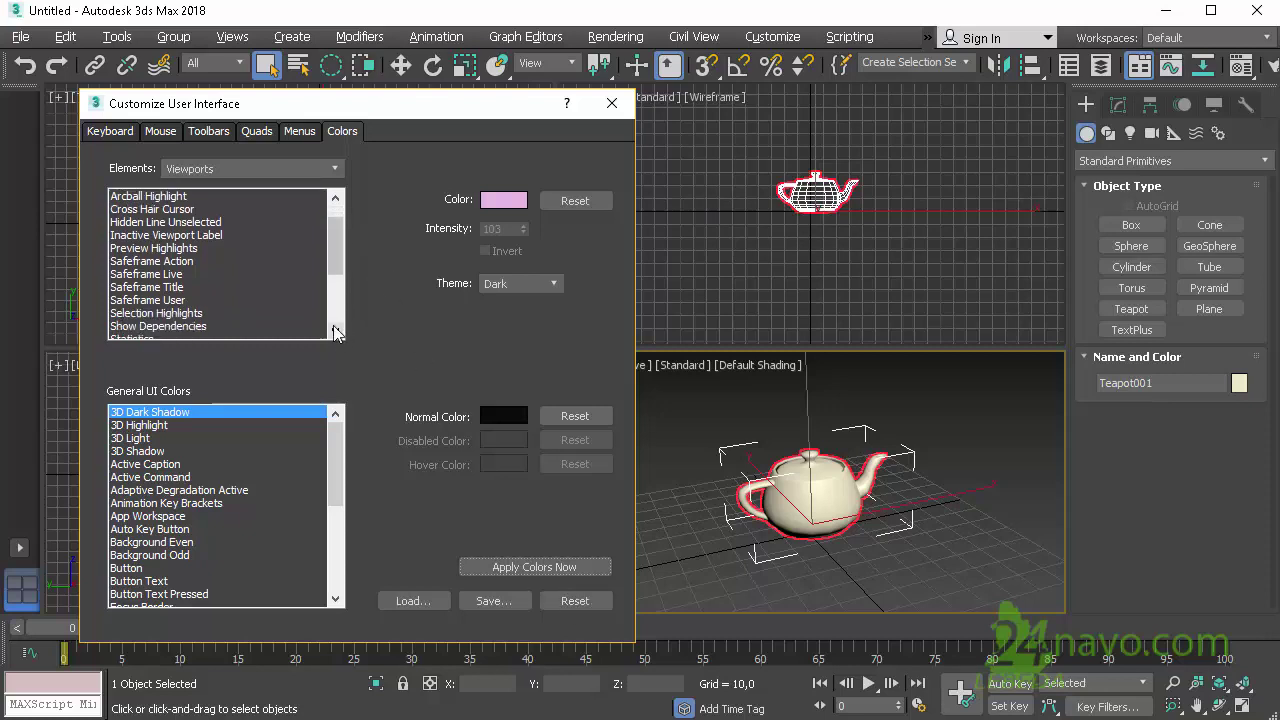
pyautogui.click(184, 314)
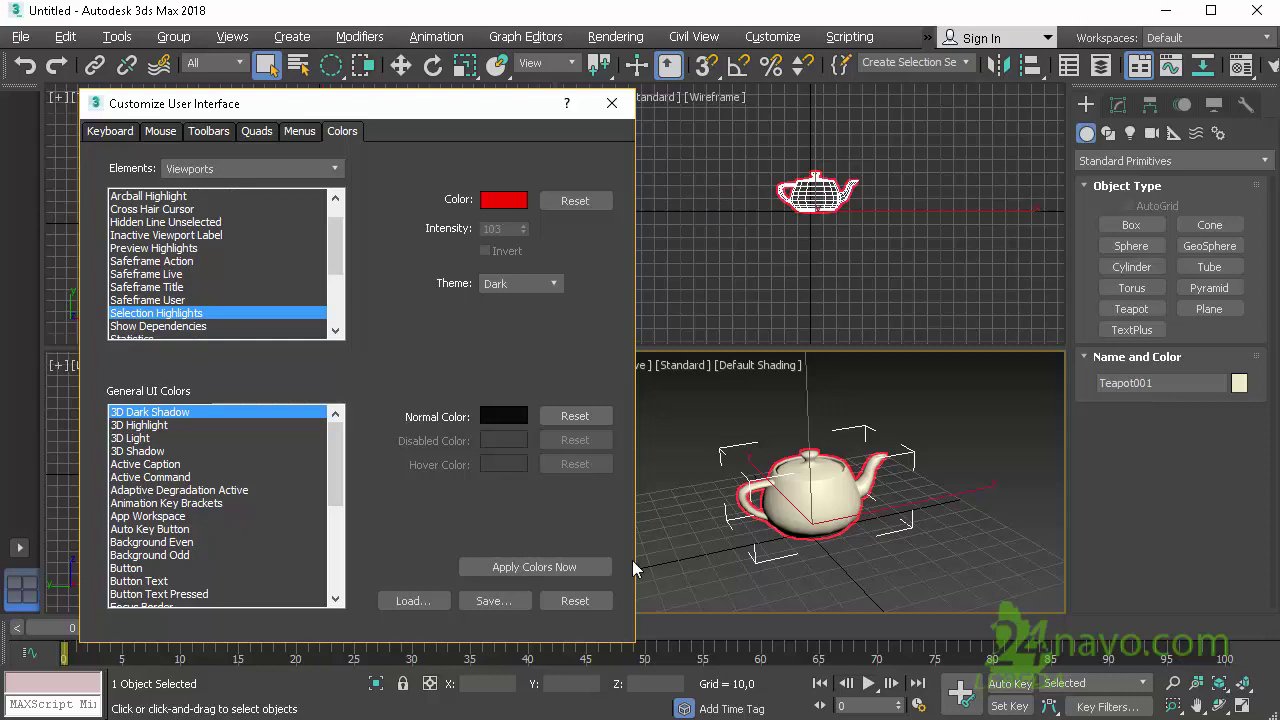
pyautogui.click(576, 605)
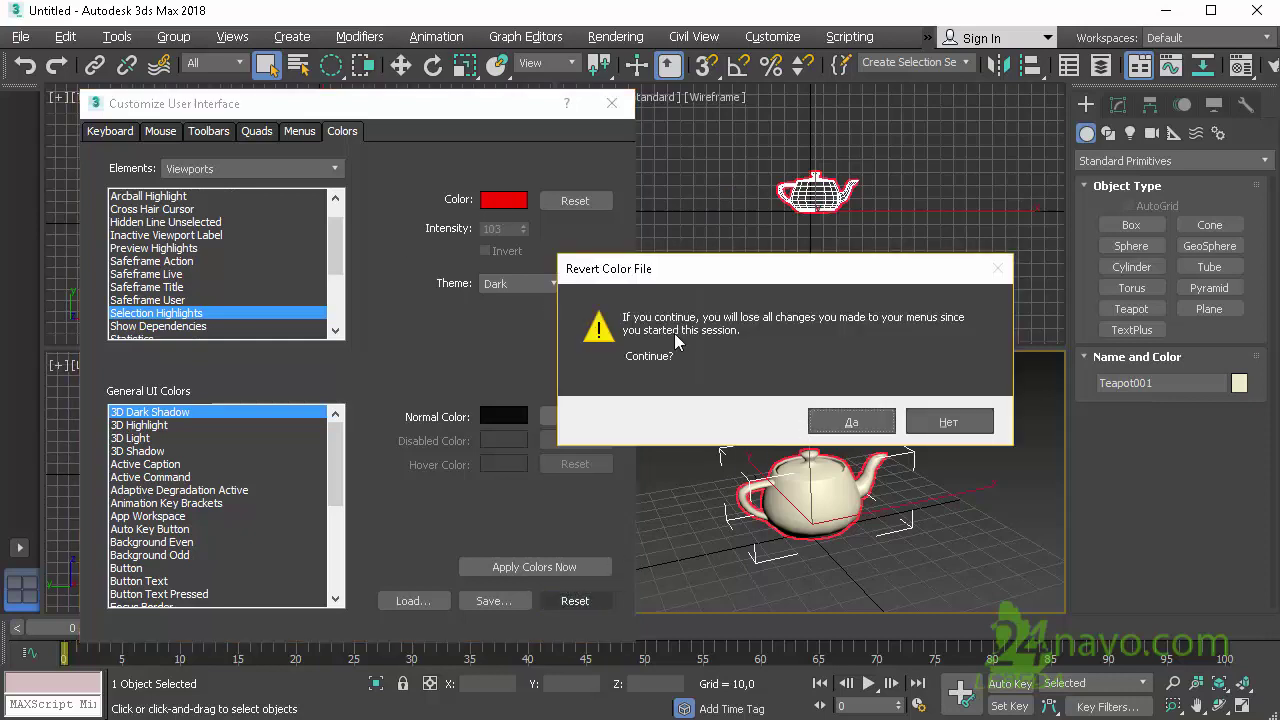
pyautogui.click(817, 421)
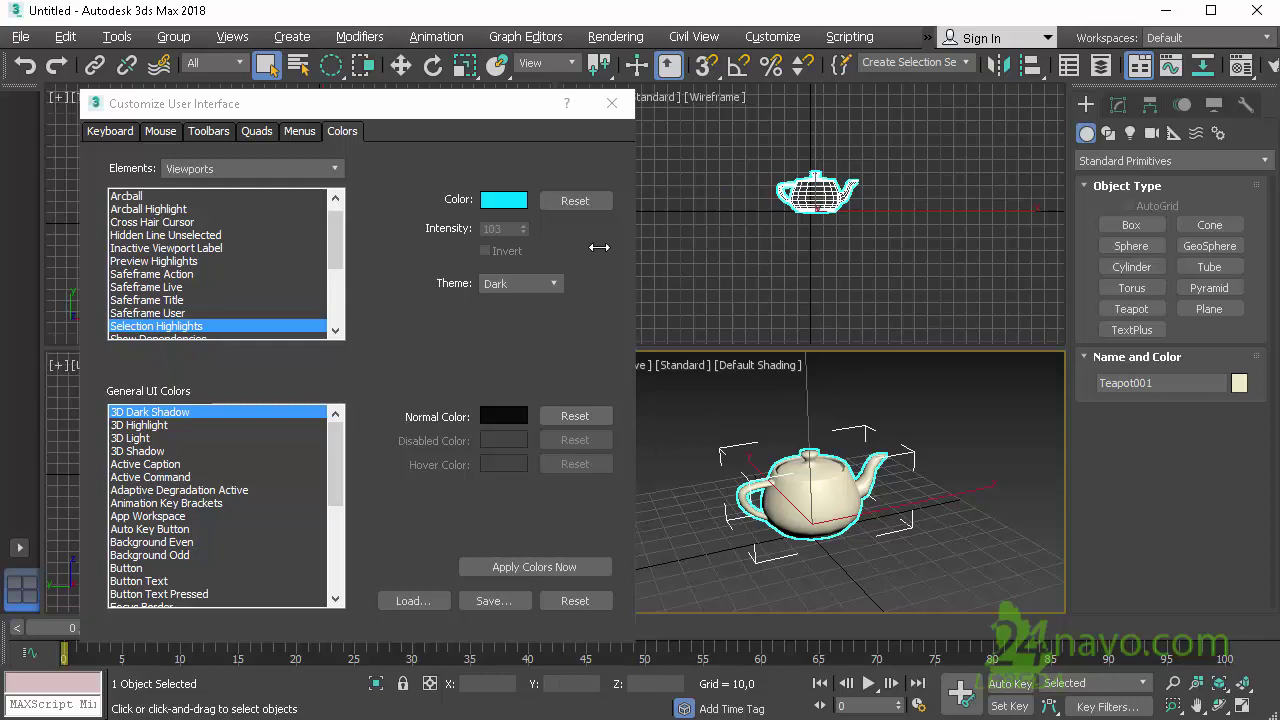
# Step: Close the customization dialog and reselect Teapot001 to see its restored cyan outline
pyautogui.click(612, 104)
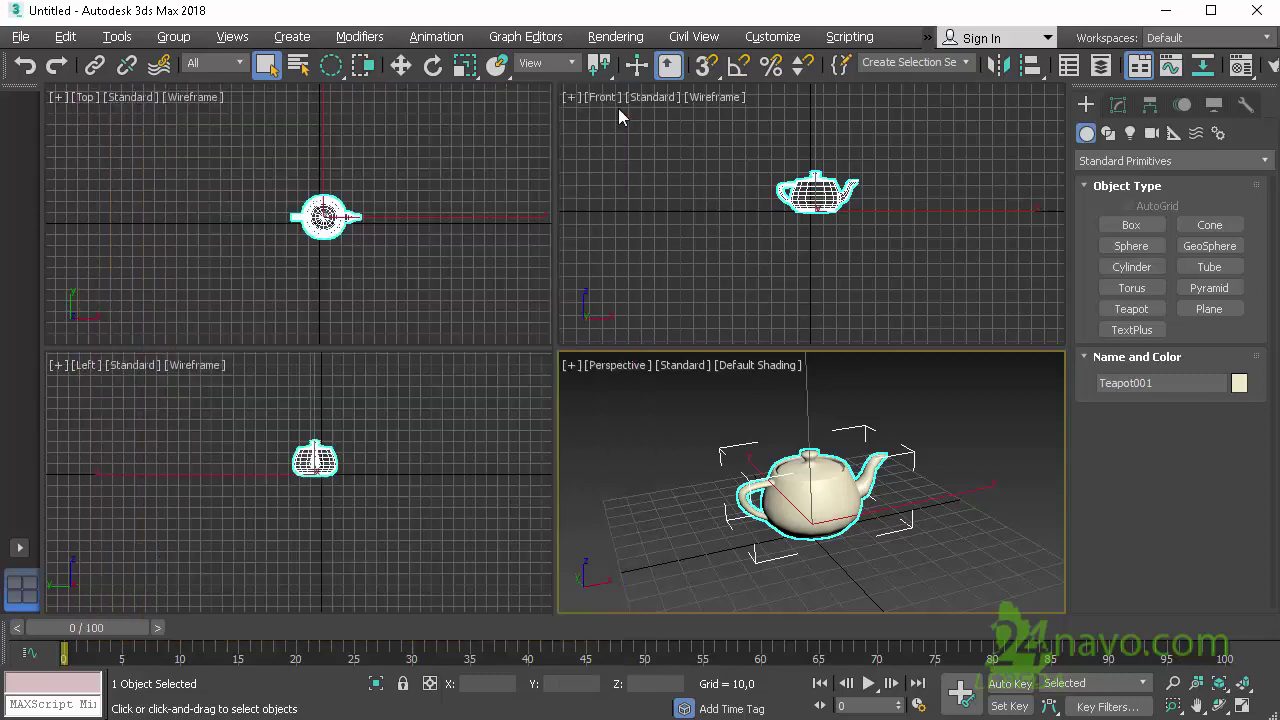
pyautogui.click(866, 429)
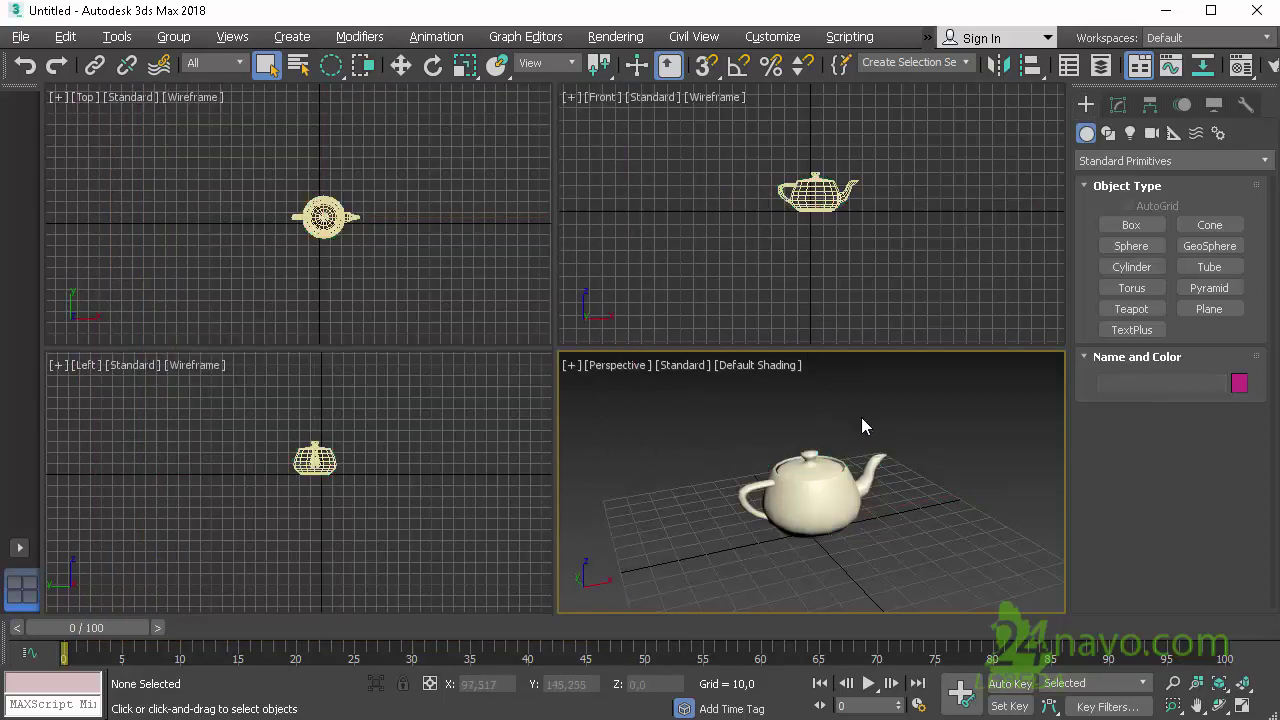
pyautogui.click(830, 474)
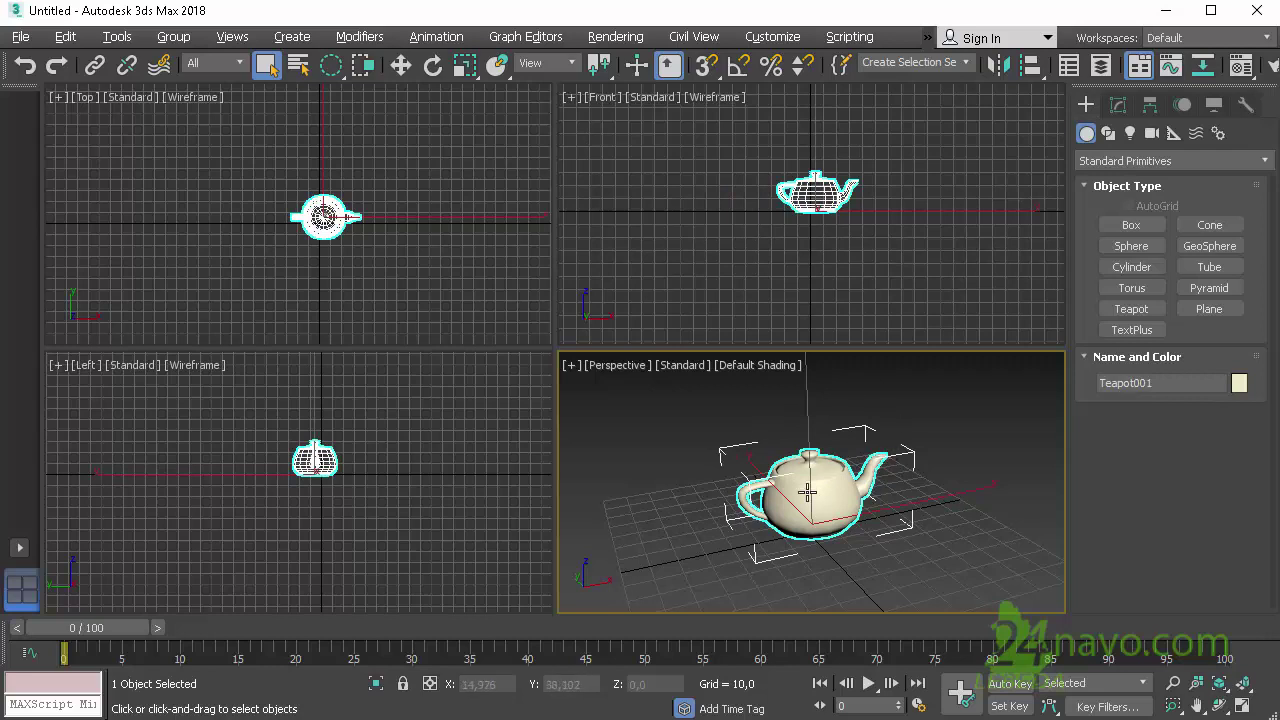